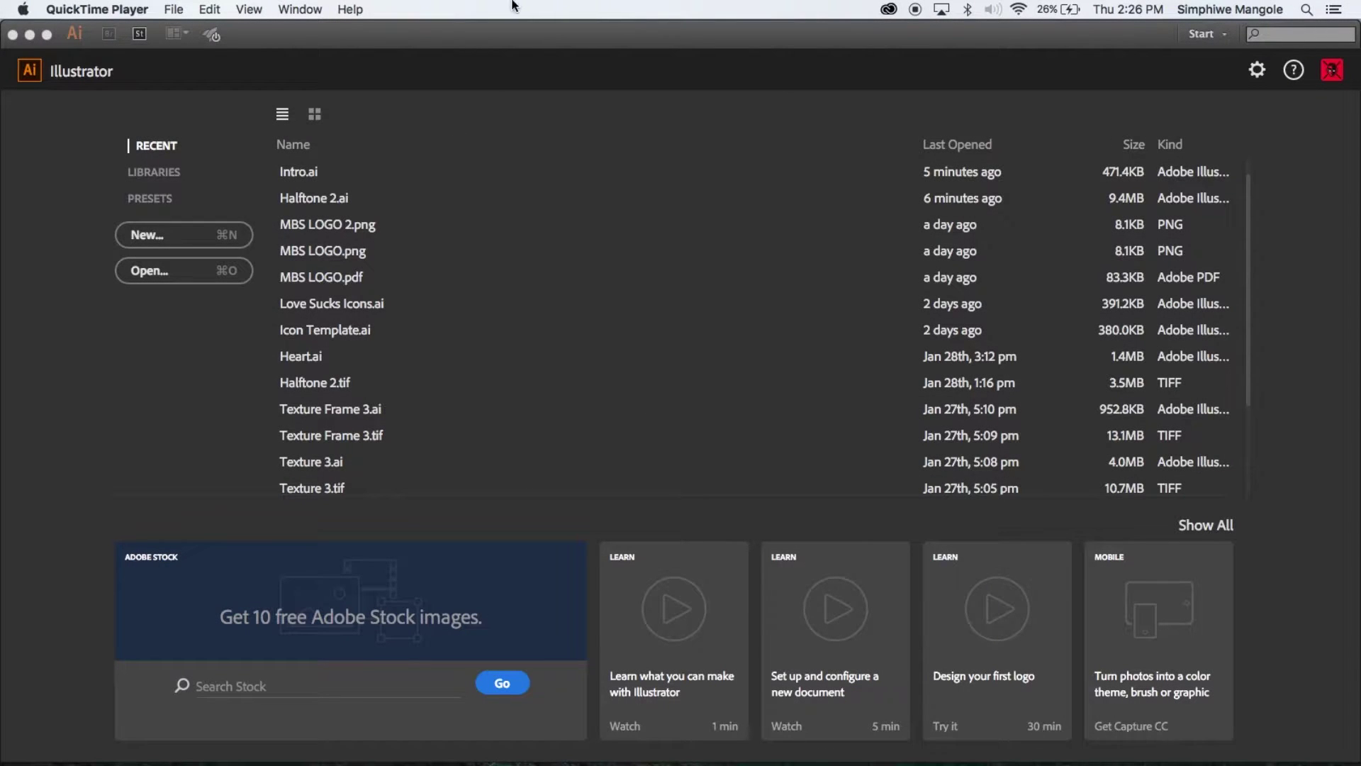
Step: Open Halftone 2.ai from the Recent files list on the start screen
{"action": "scroll", "coordinate": [481, 347], "scroll_direction": "down", "scroll_amount": 2}
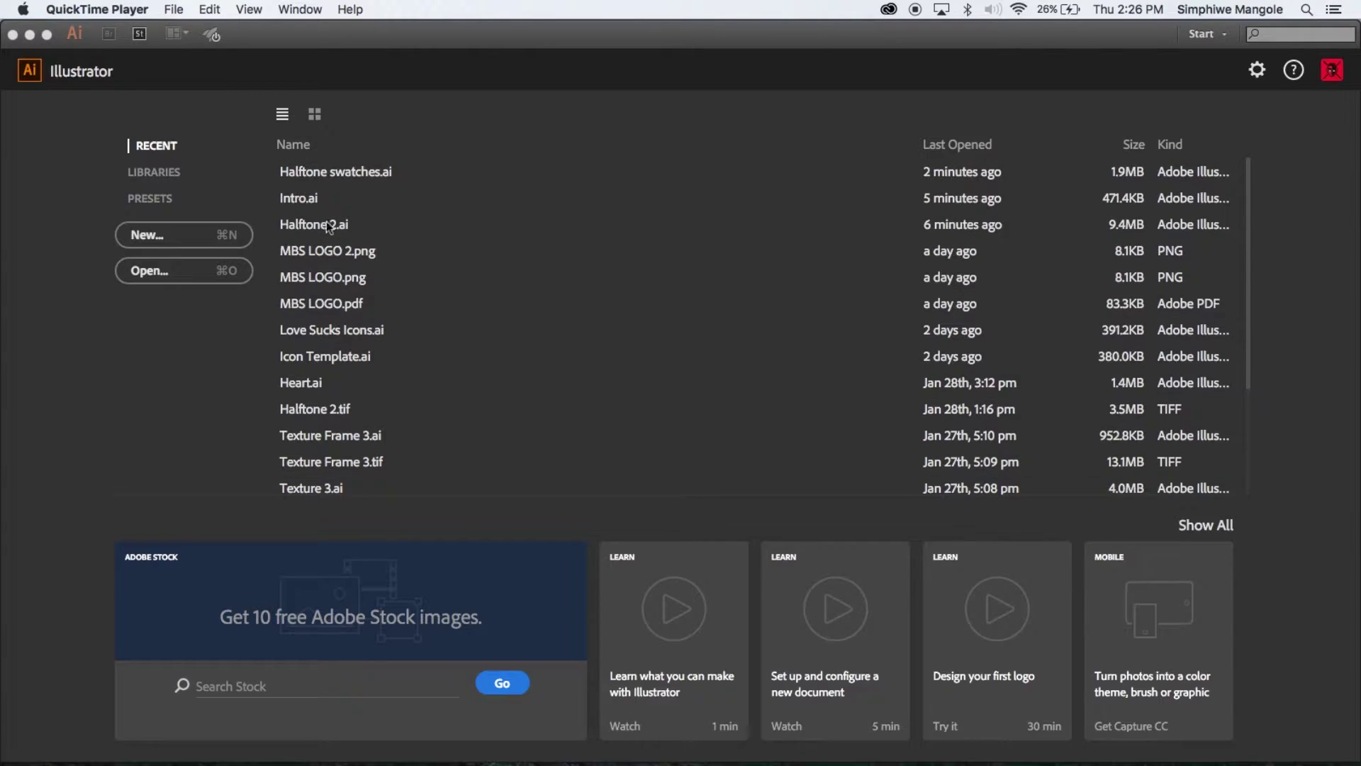
{"action": "left_click", "coordinate": [314, 226]}
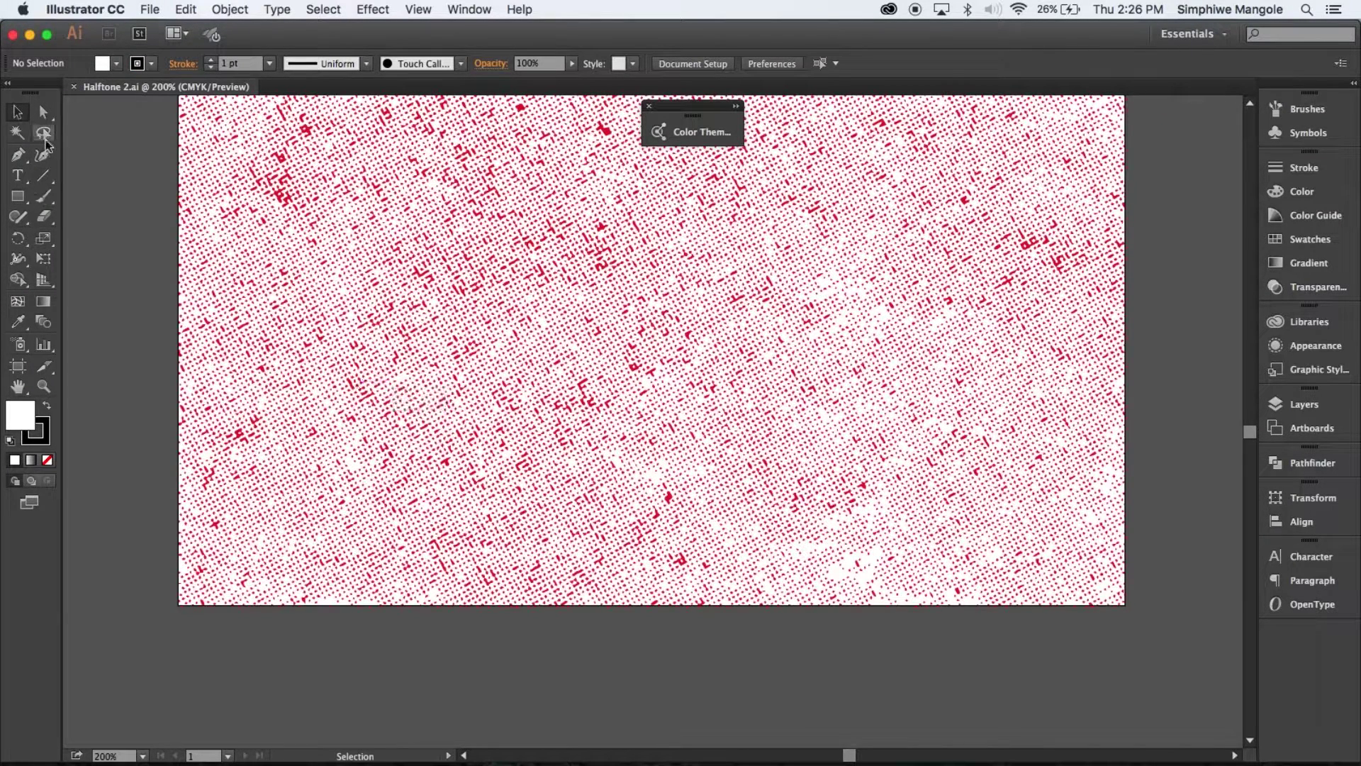
Step: Marquee-select the lower-right patch of halftone dots with Direct Selection and copy it
{"action": "left_click", "coordinate": [43, 112]}
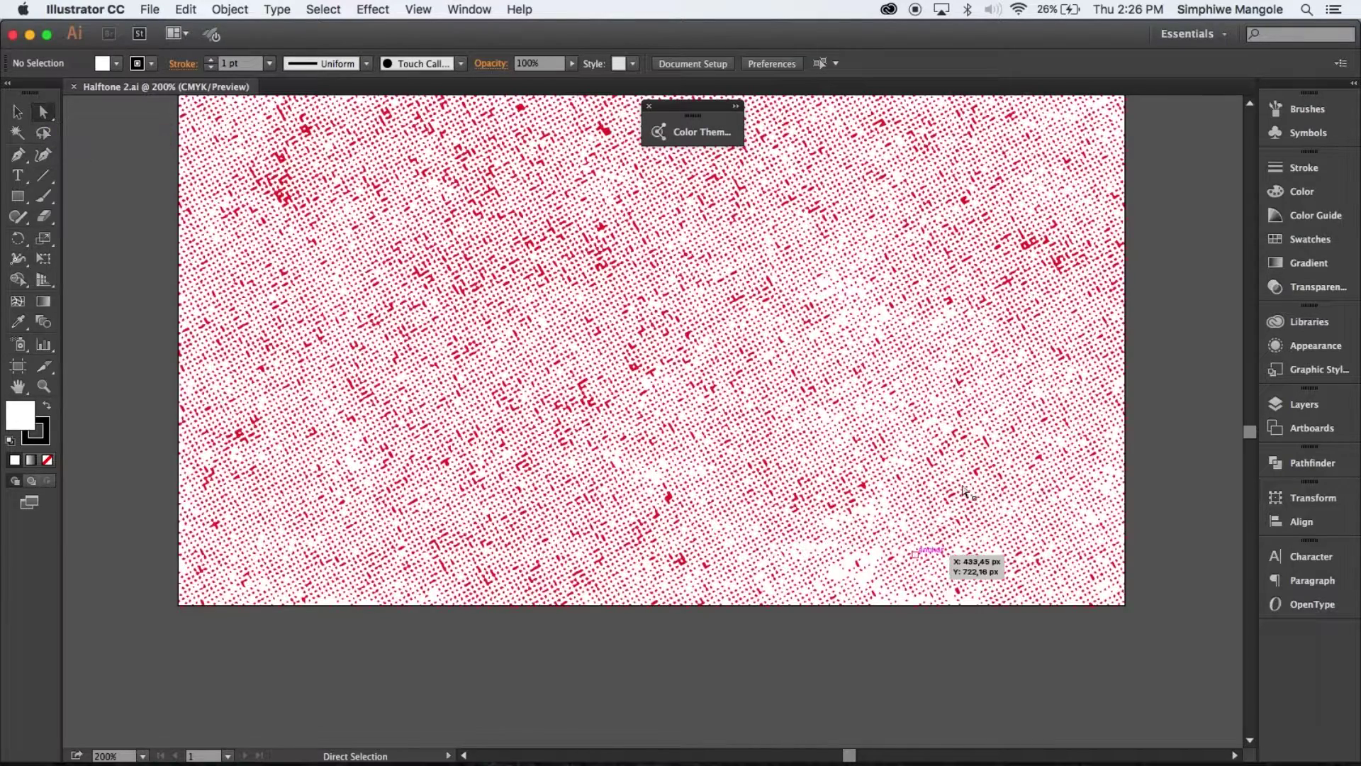
{"action": "left_click", "coordinate": [1170, 419]}
{"action": "left_click_drag", "start_coordinate": [1169, 420], "coordinate": [930, 653]}
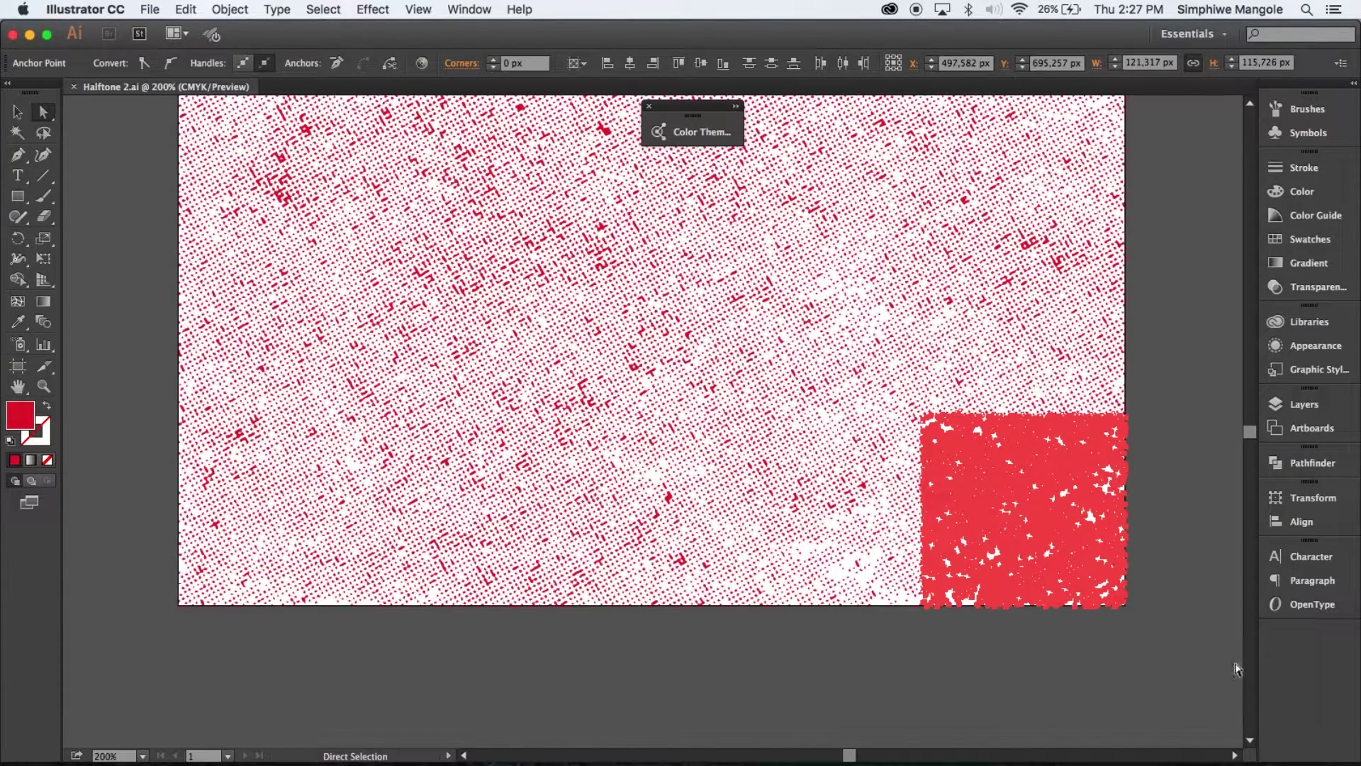
{"action": "key", "text": "v"}
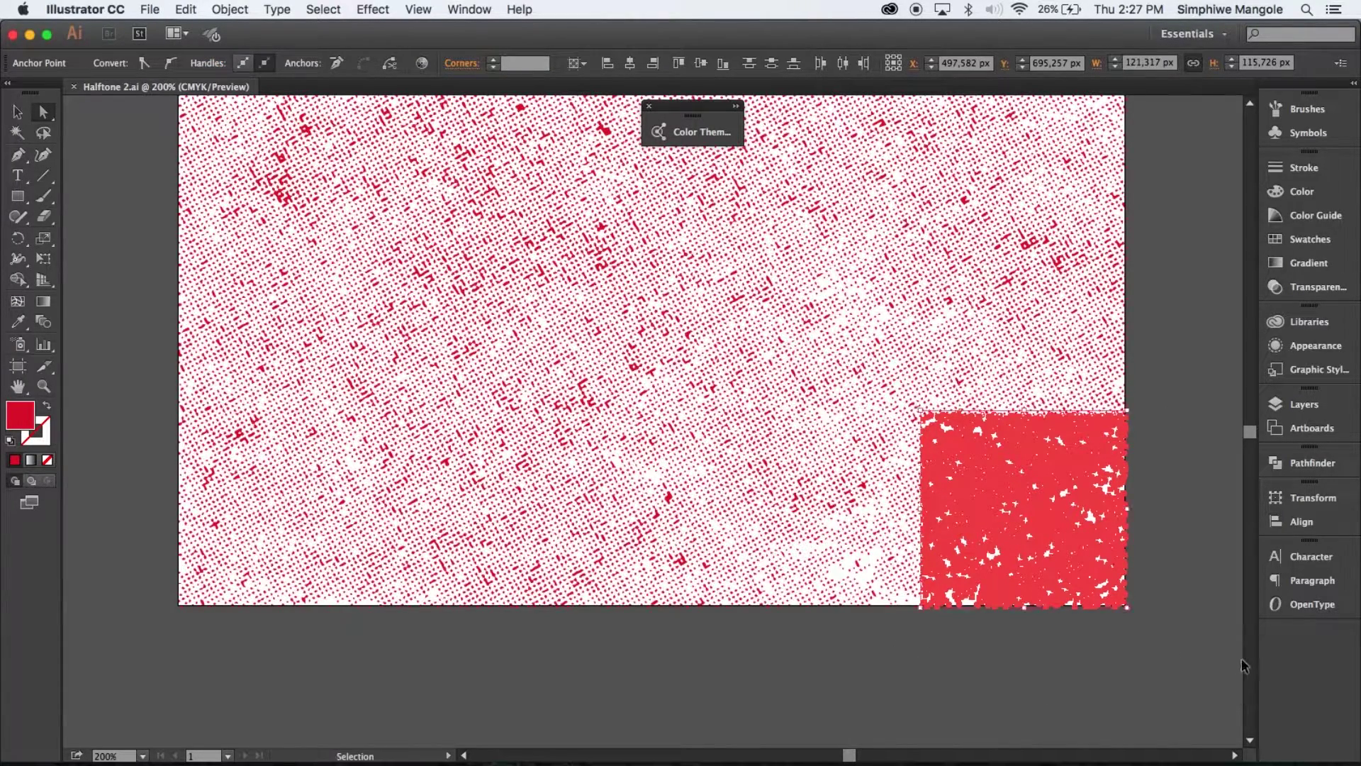
{"action": "key", "text": "a"}
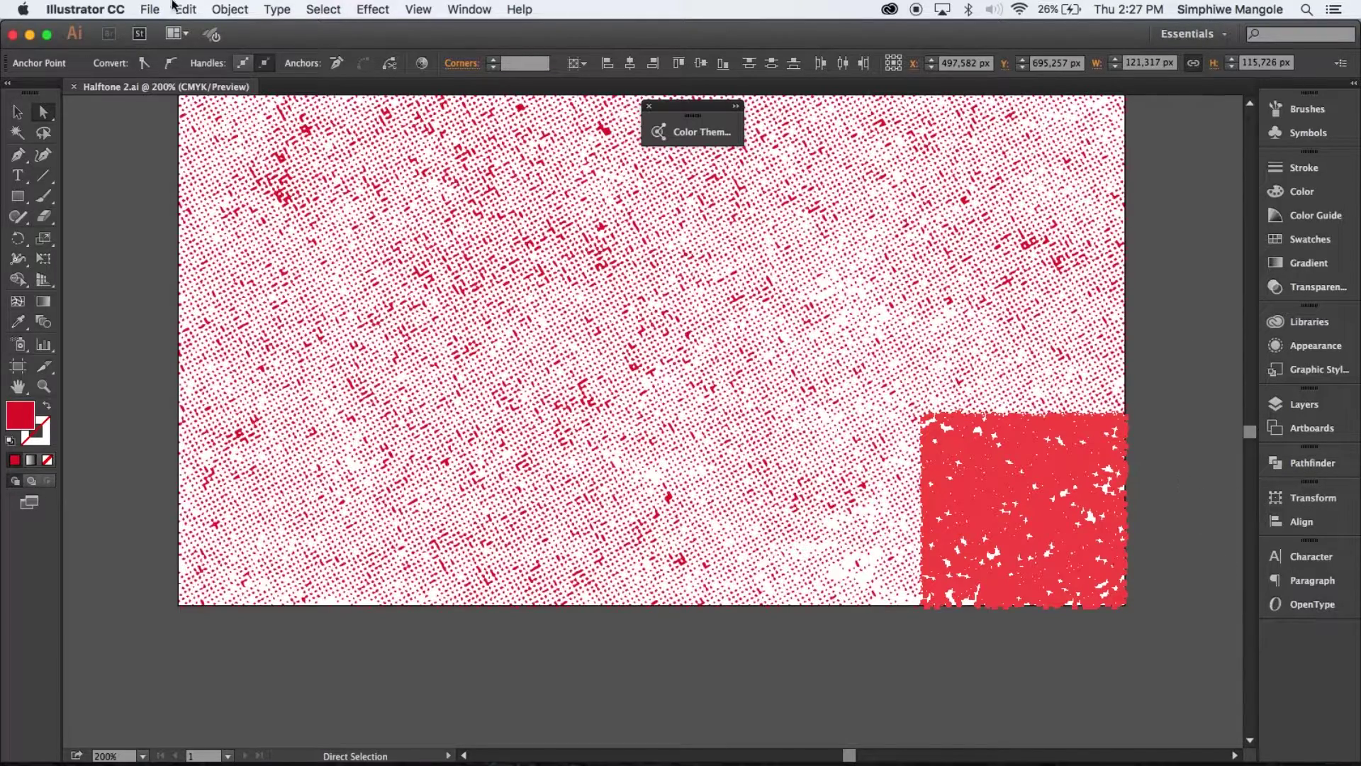
Step: Create Untitled-1, a new document 100 px wide by 100 px high in RGB colour mode
{"action": "left_click", "coordinate": [150, 10]}
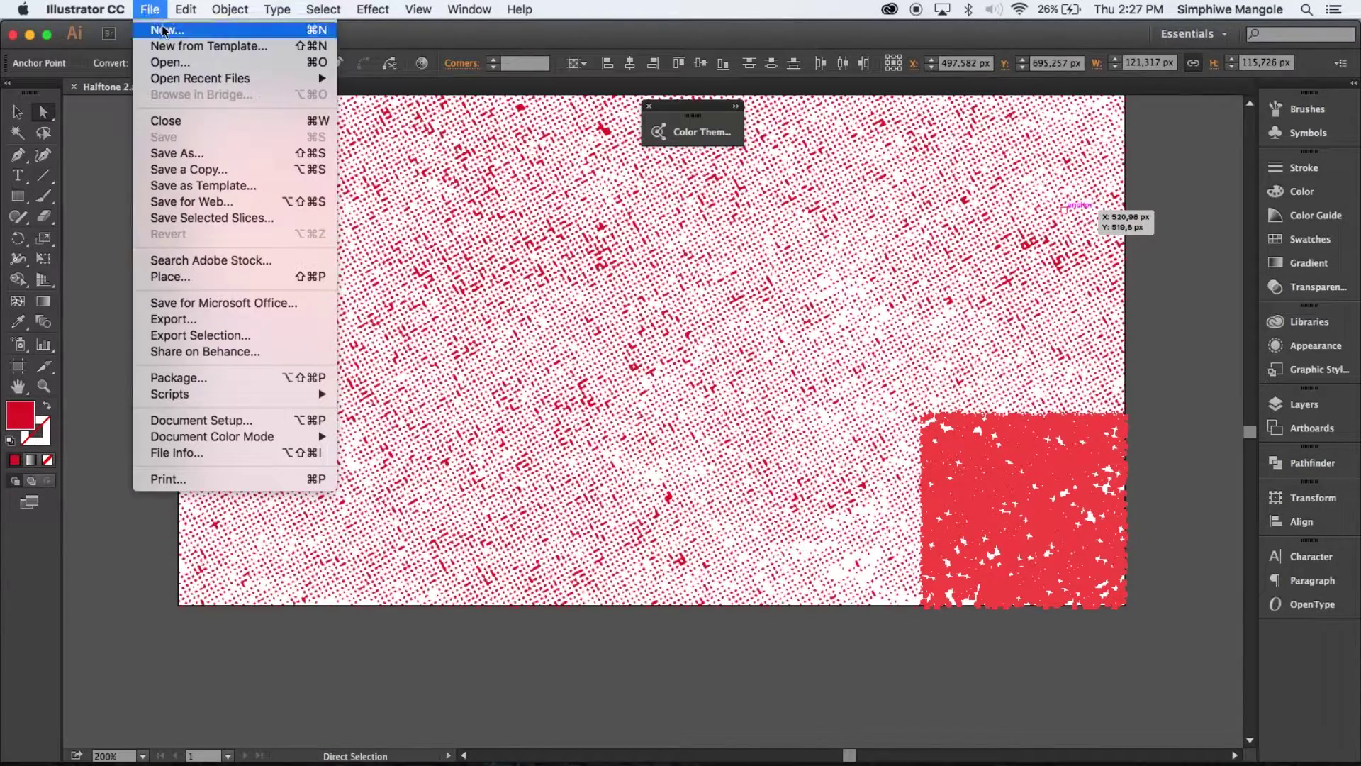
{"action": "left_click", "coordinate": [151, 12]}
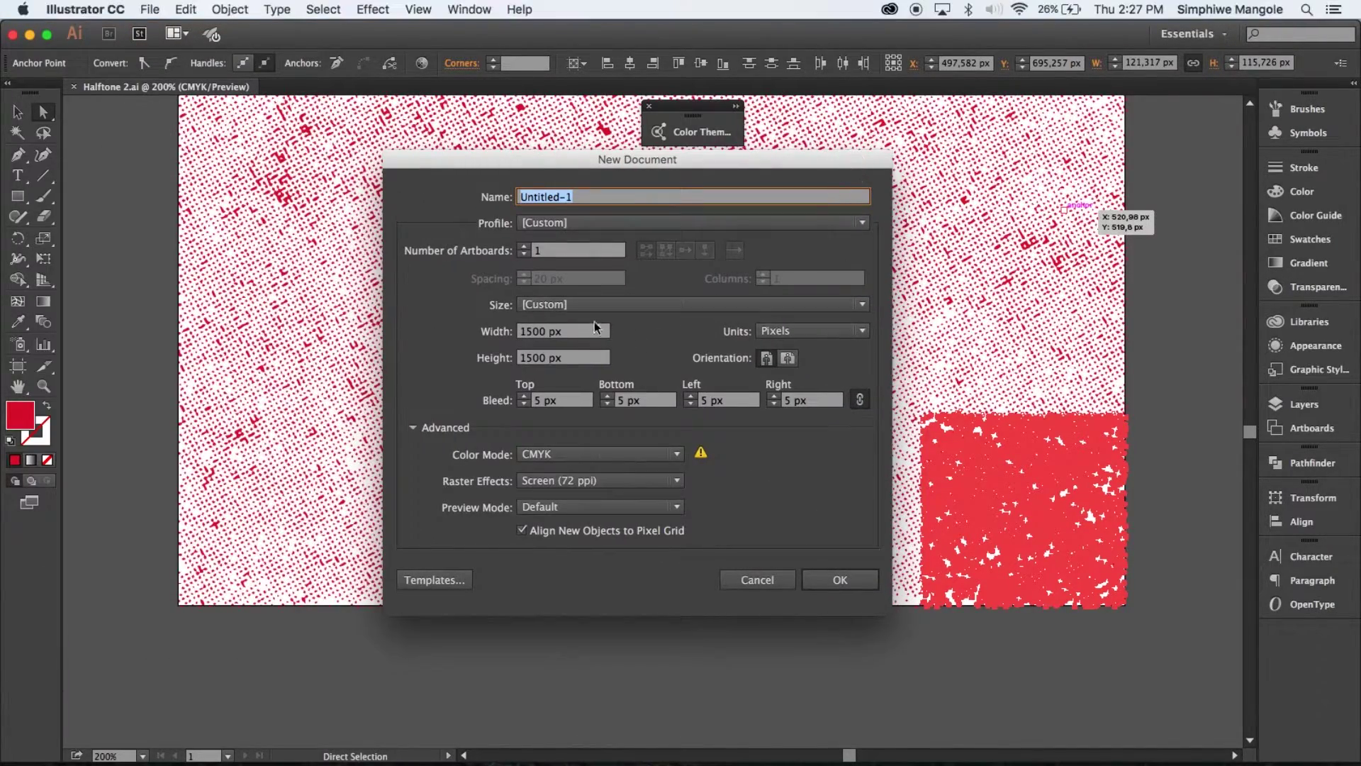
{"action": "left_click", "coordinate": [547, 331]}
{"action": "left_click_drag", "start_coordinate": [548, 331], "coordinate": [472, 334]}
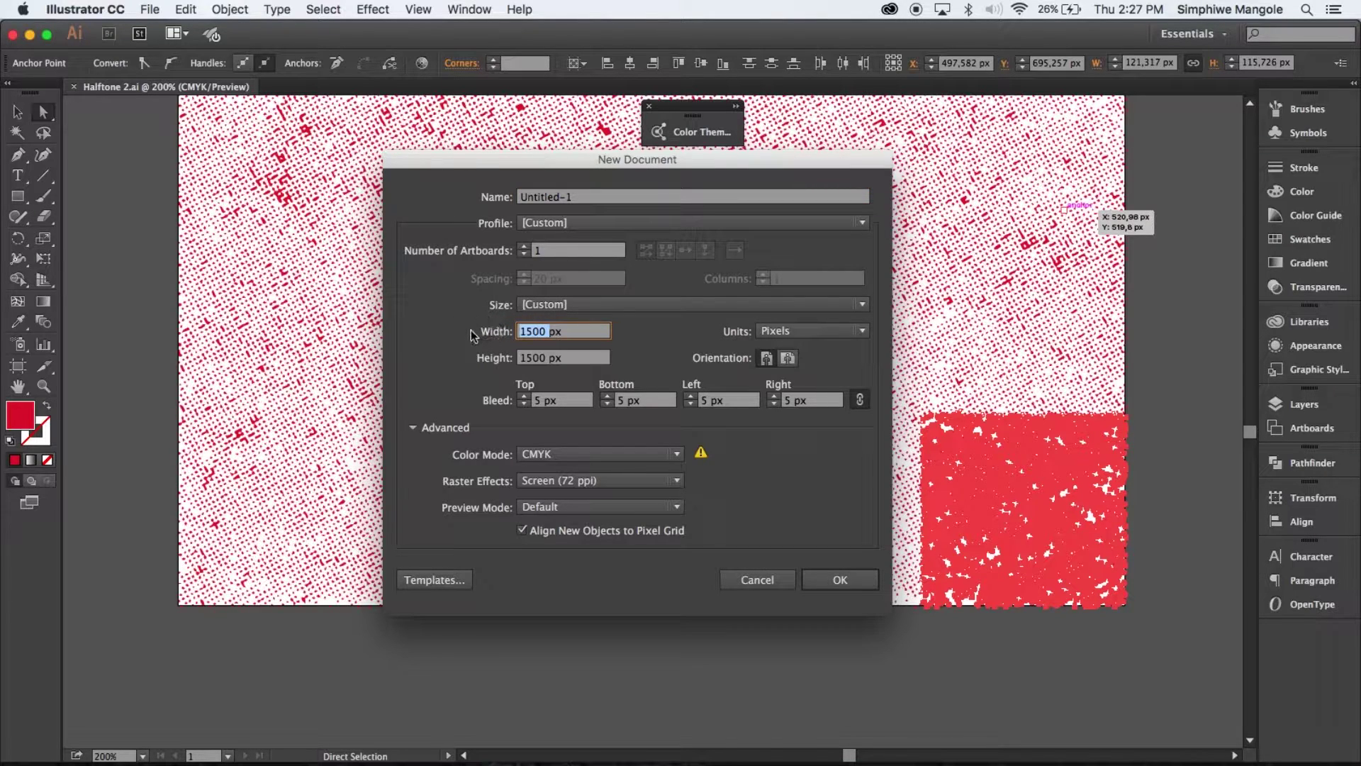
{"action": "type", "text": "10"}
{"action": "left_click", "coordinate": [533, 357]}
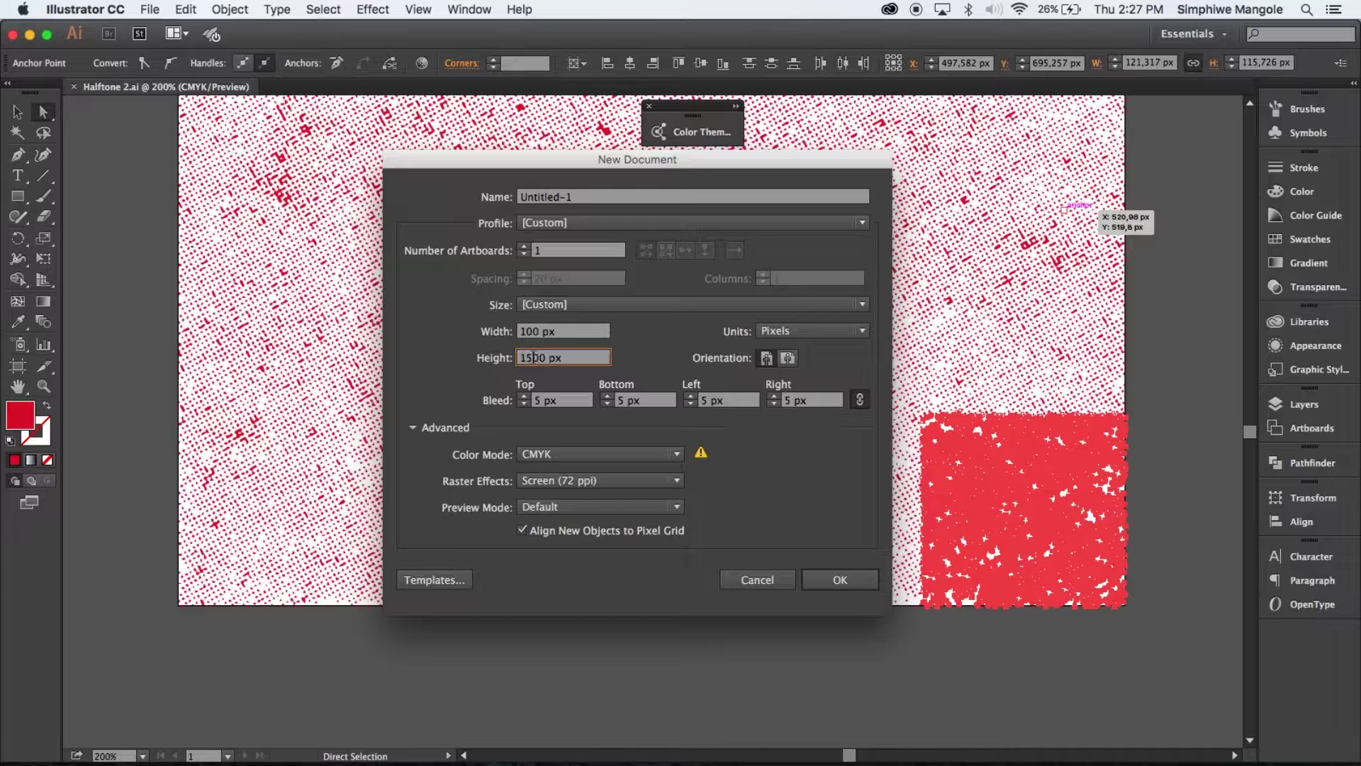
{"action": "double_click", "coordinate": [533, 357]}
{"action": "type", "text": "100"}
{"action": "left_click", "coordinate": [673, 454]}
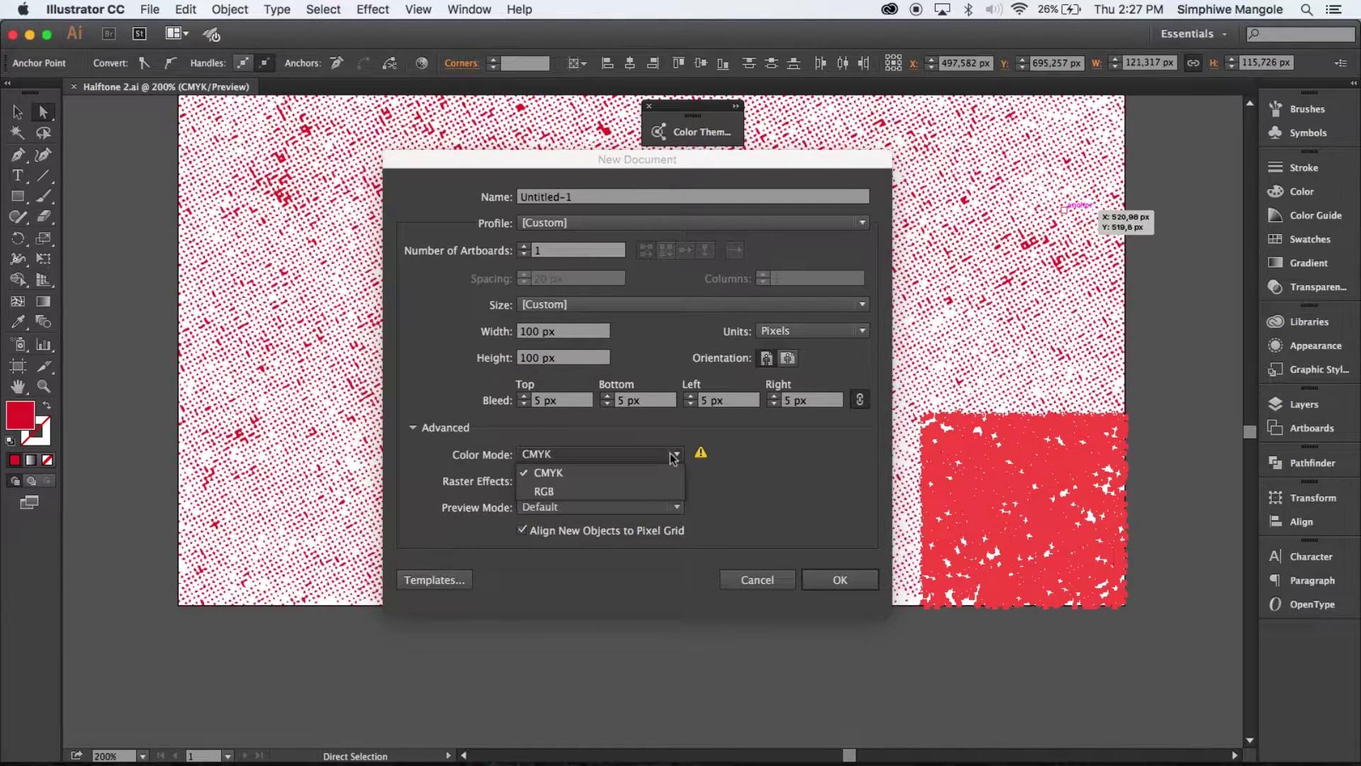
{"action": "left_click", "coordinate": [637, 492]}
{"action": "left_click", "coordinate": [826, 580]}
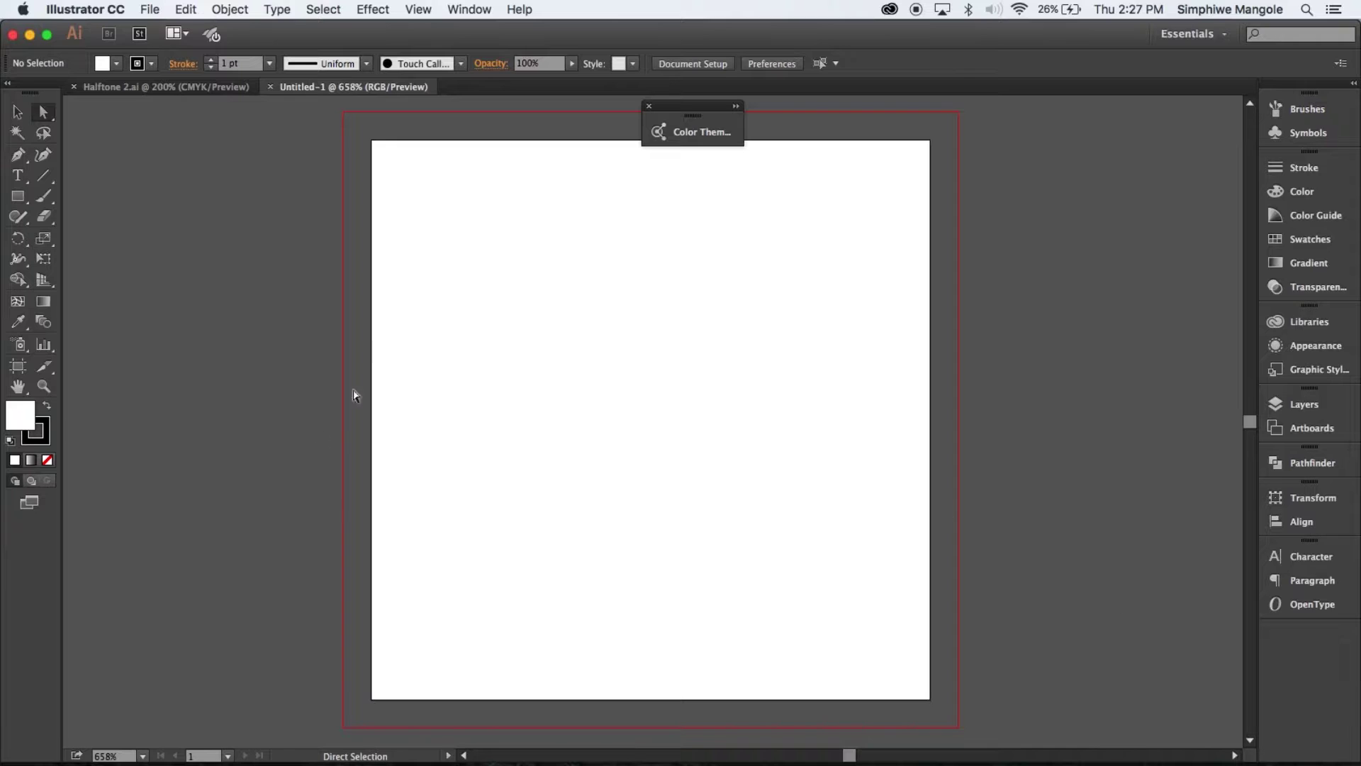
Step: Paste the copied halftone dots into Untitled-1 and view the artboard at 100% zoom
{"action": "left_click", "coordinate": [150, 9]}
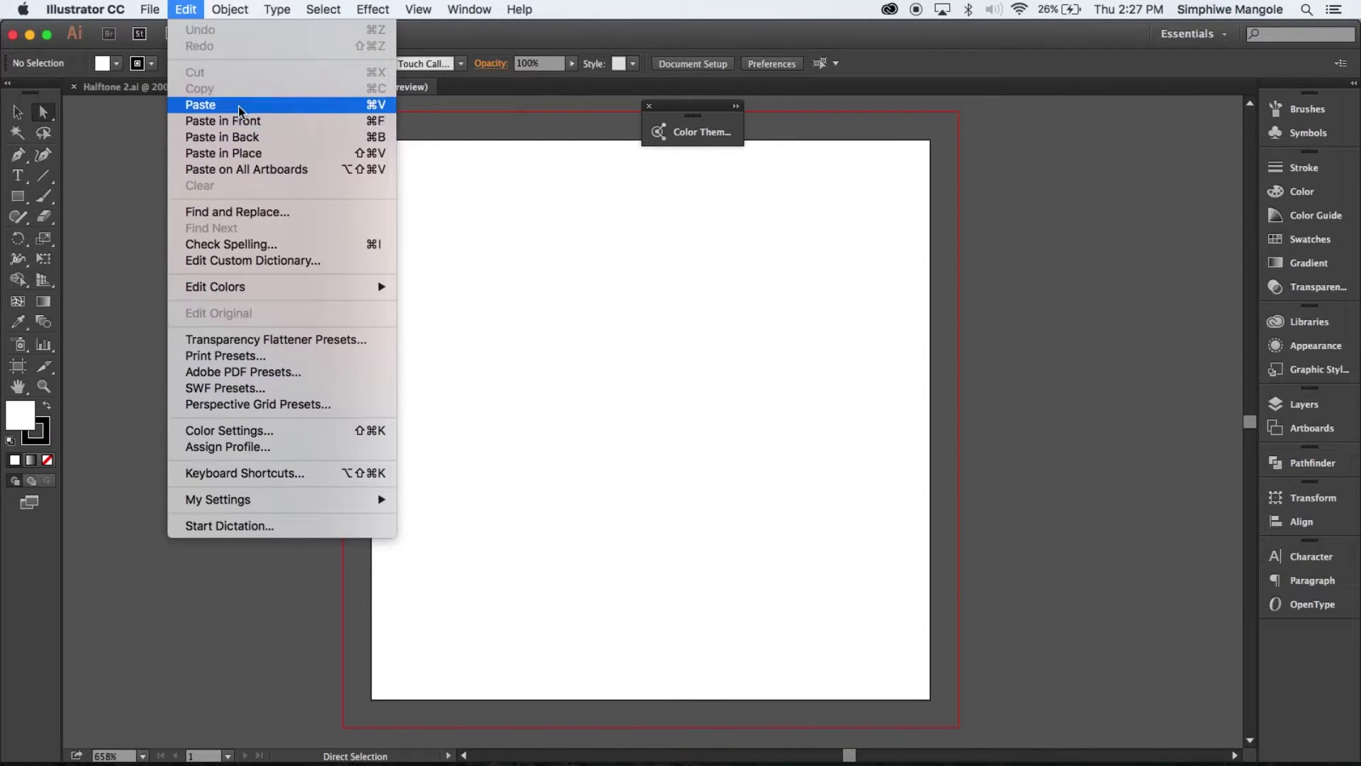
{"action": "left_click", "coordinate": [241, 105]}
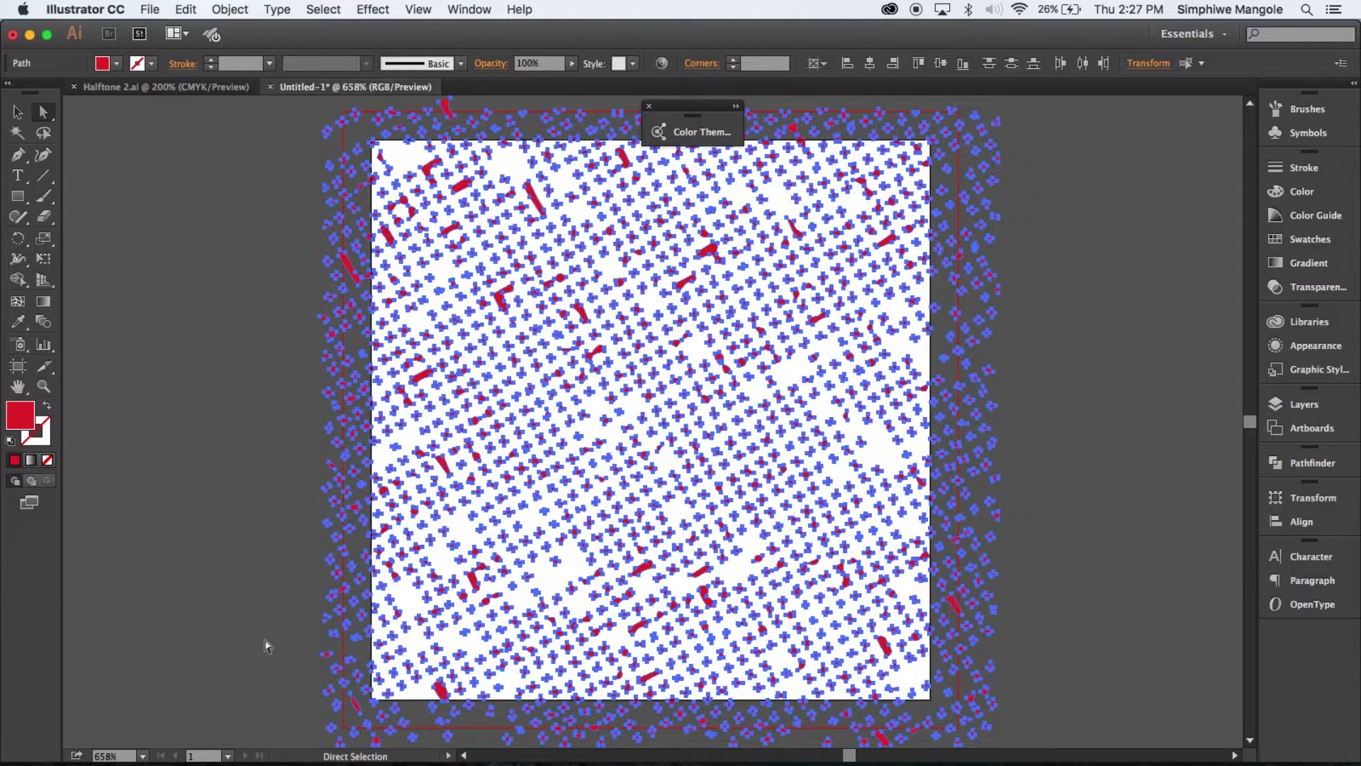
{"action": "left_click", "coordinate": [20, 113]}
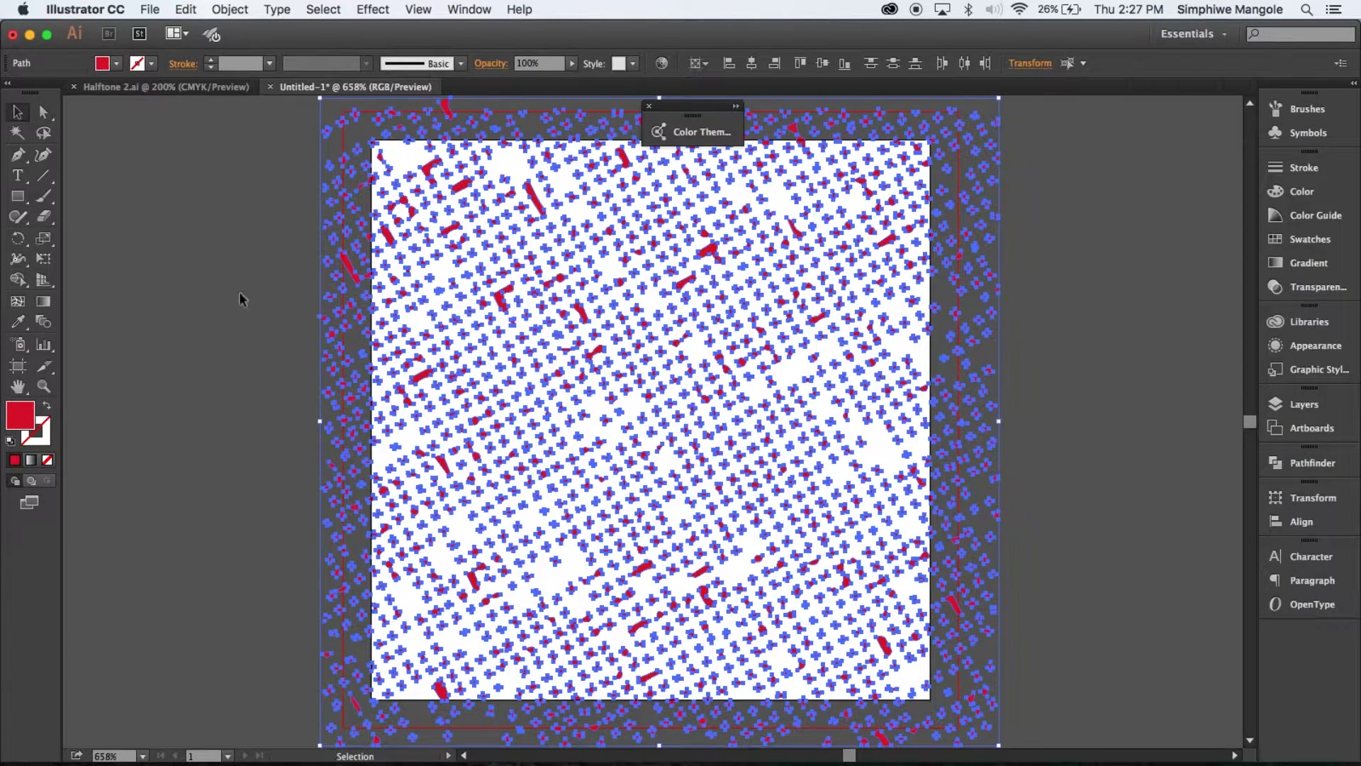
{"action": "left_click", "coordinate": [224, 252]}
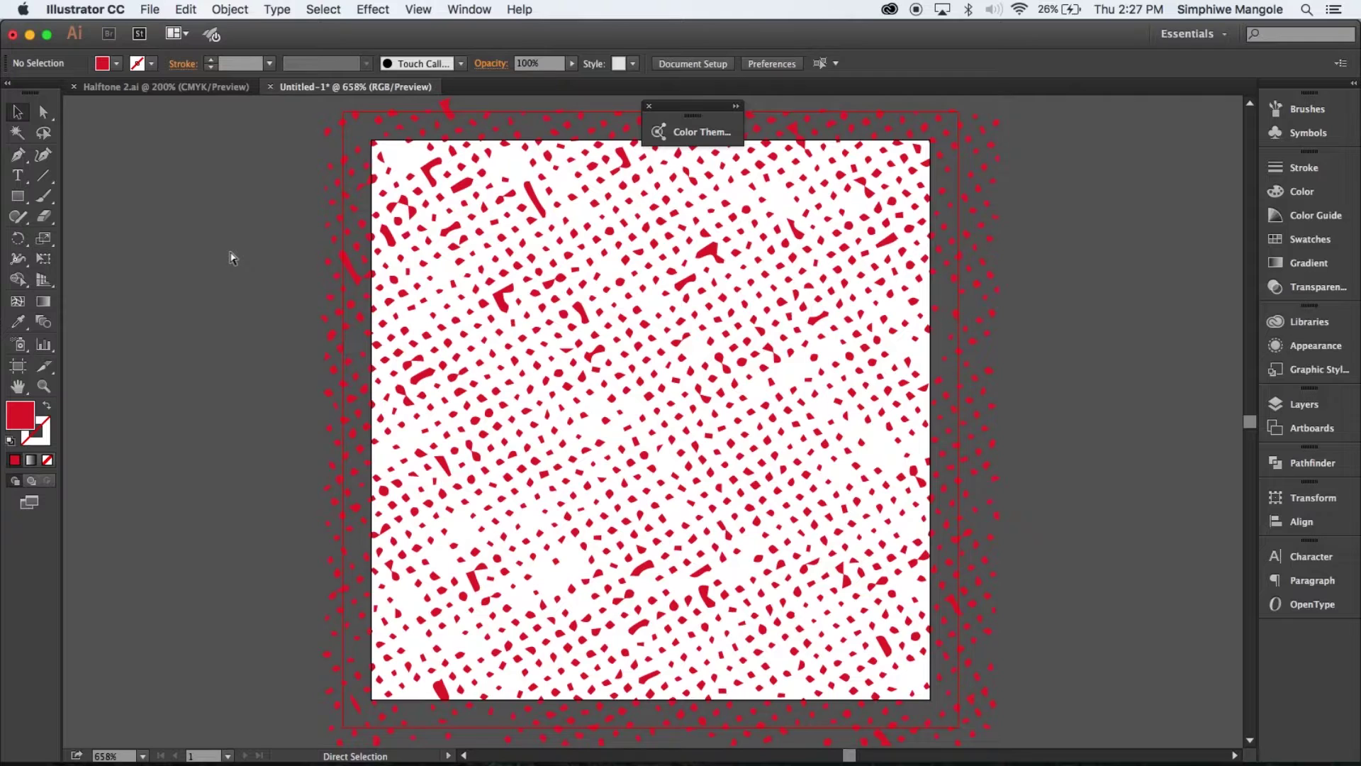
{"action": "key", "text": "super+minus"}
{"action": "key", "text": "super+minus"}
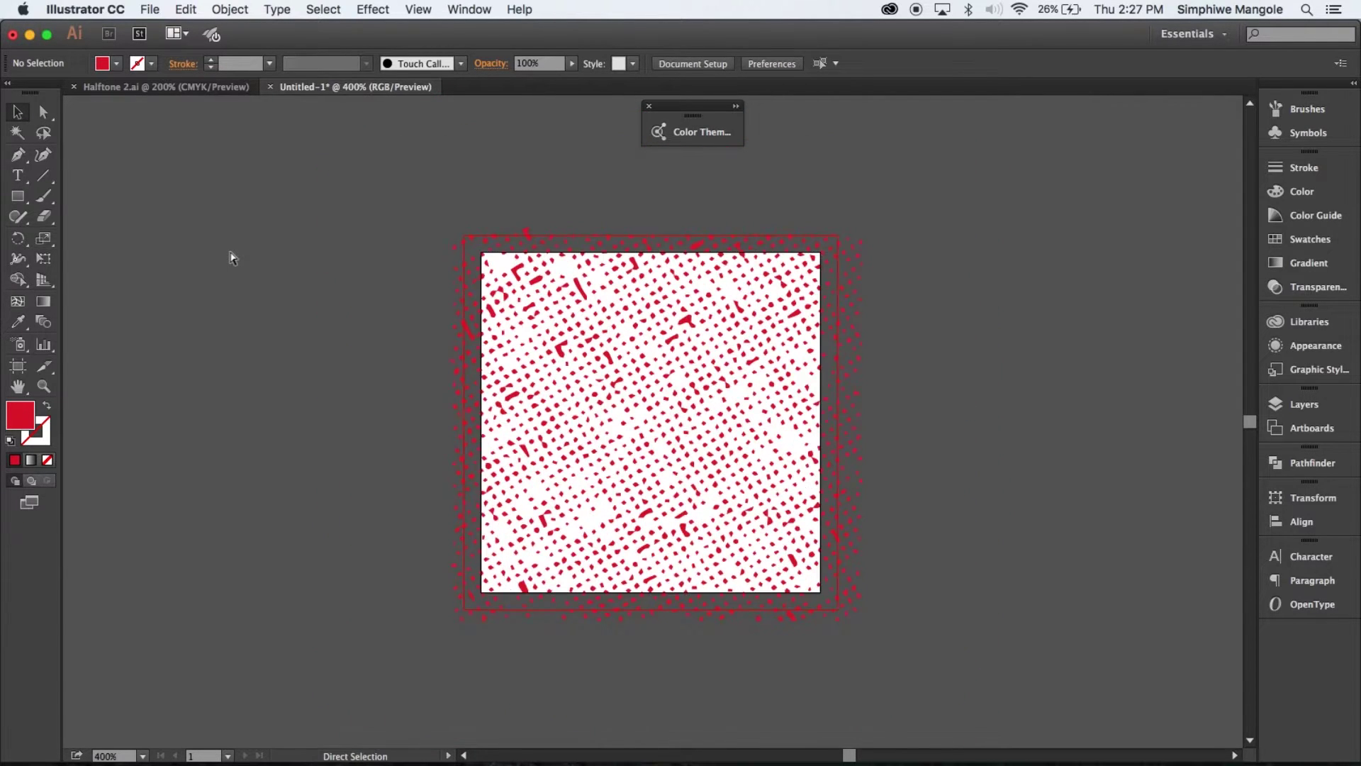
{"action": "key", "text": "super+minus"}
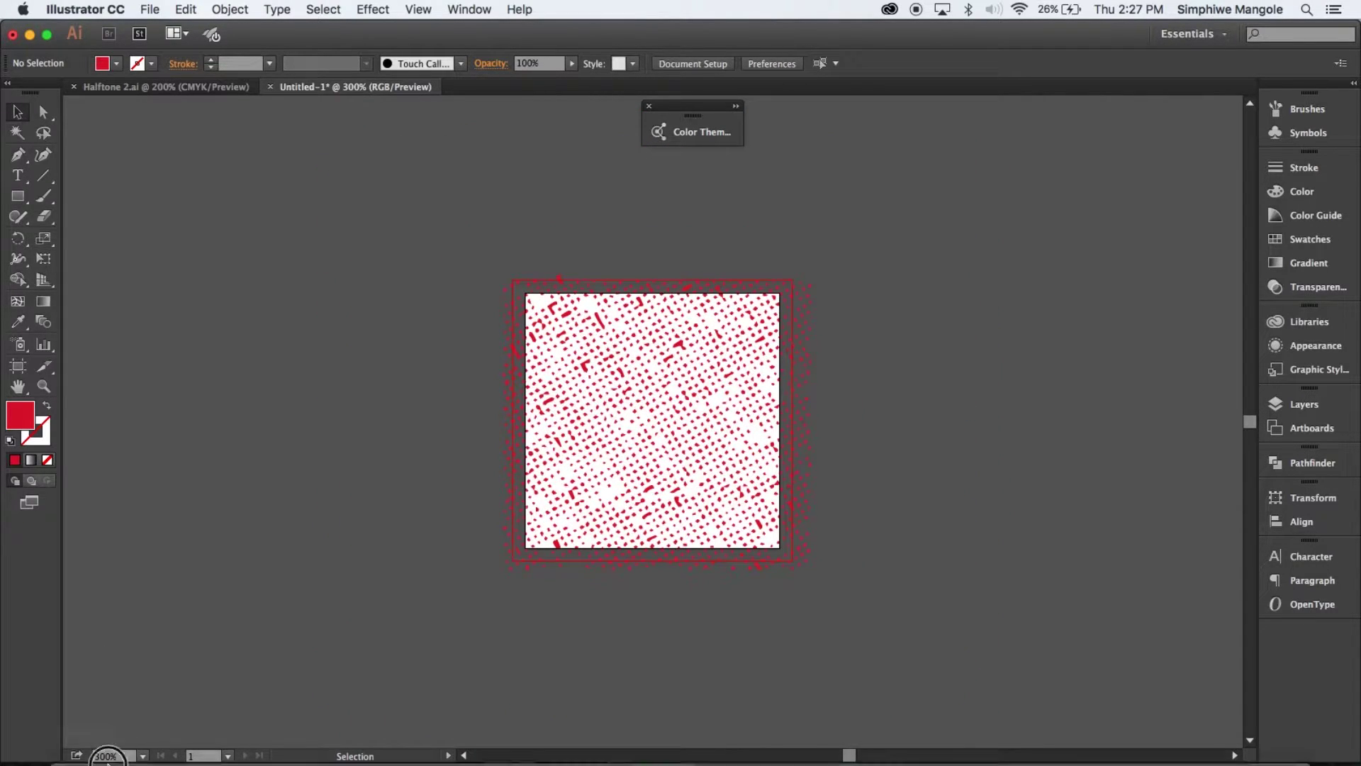
{"action": "left_click", "coordinate": [103, 756]}
{"action": "double_click", "coordinate": [104, 756]}
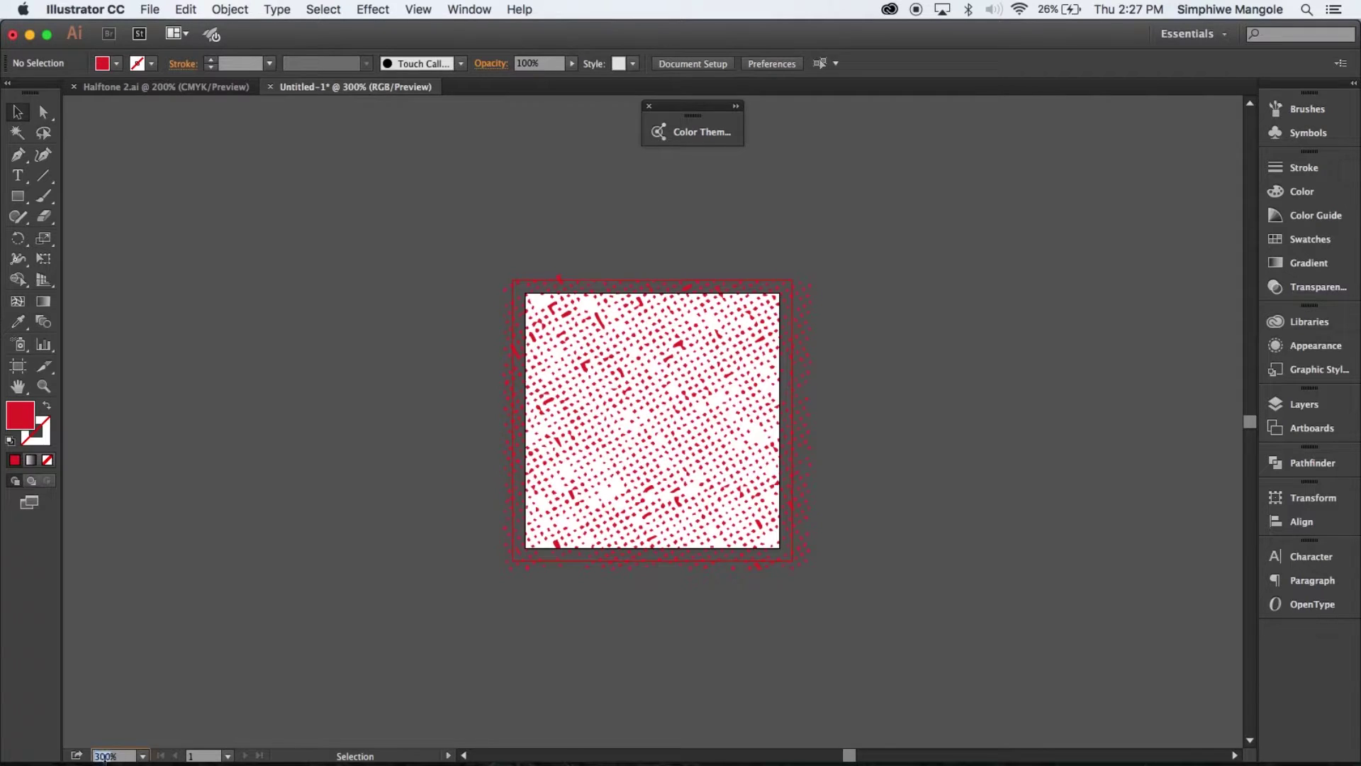
{"action": "type", "text": "1"}
{"action": "key", "text": "Return"}
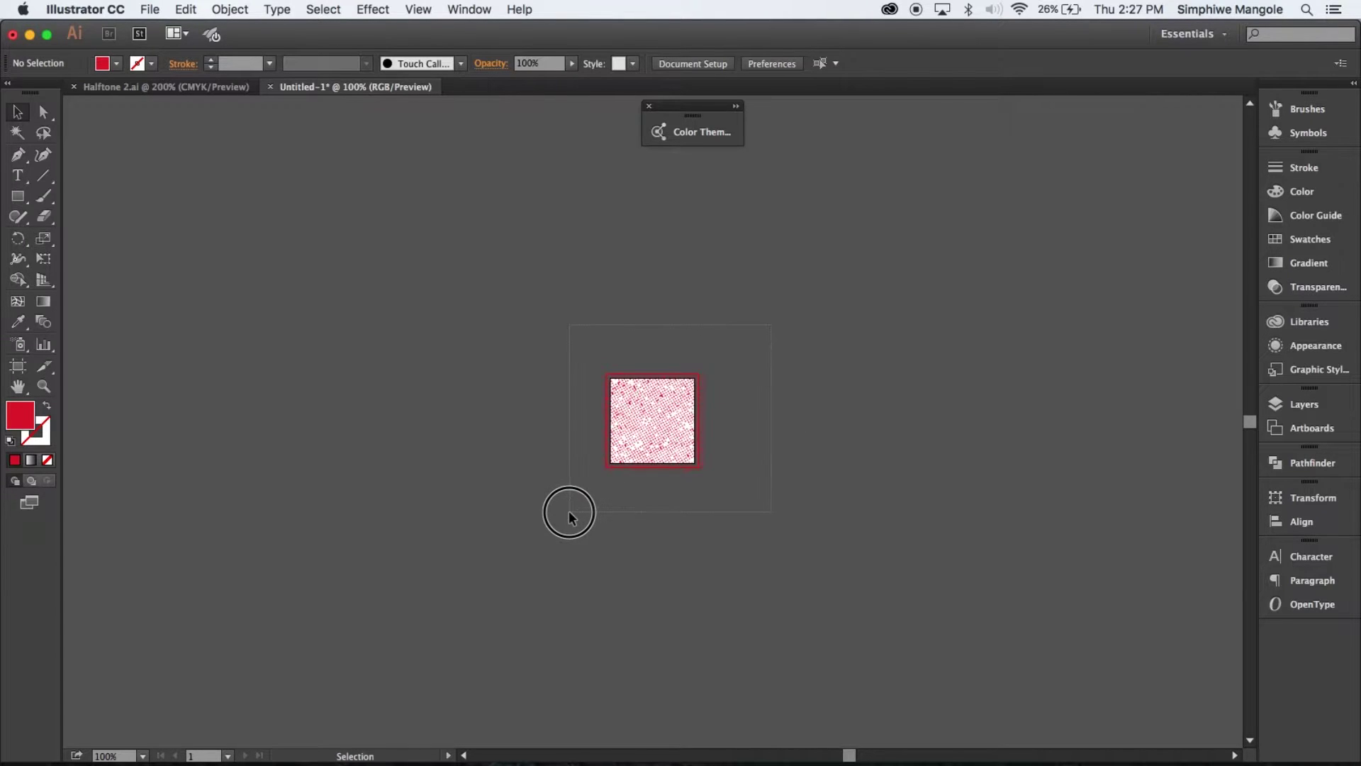
Step: Proportionally enlarge the pasted halftone square so it overhangs the artboard
{"action": "left_click_drag", "start_coordinate": [771, 331], "coordinate": [565, 510]}
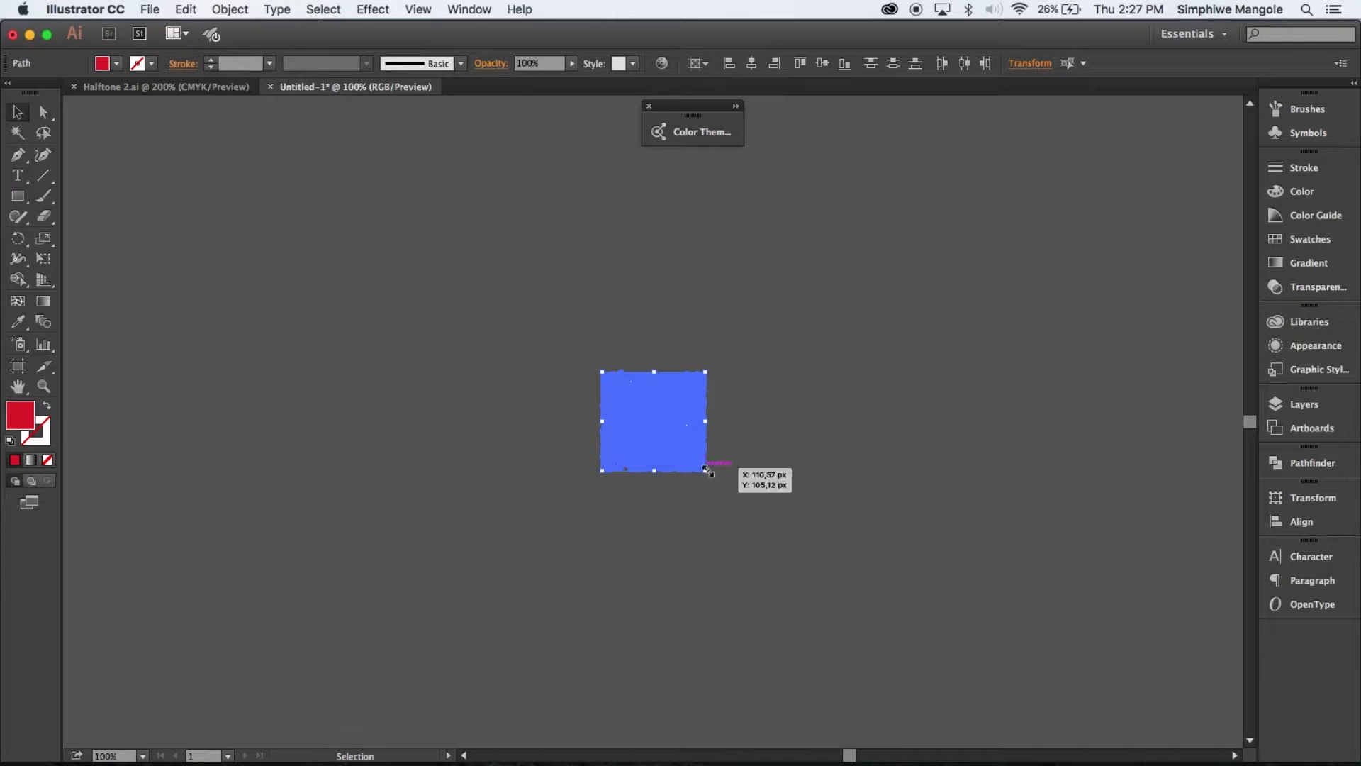
{"action": "key", "text": "shift"}
{"action": "left_click_drag", "start_coordinate": [706, 472], "coordinate": [750, 544]}
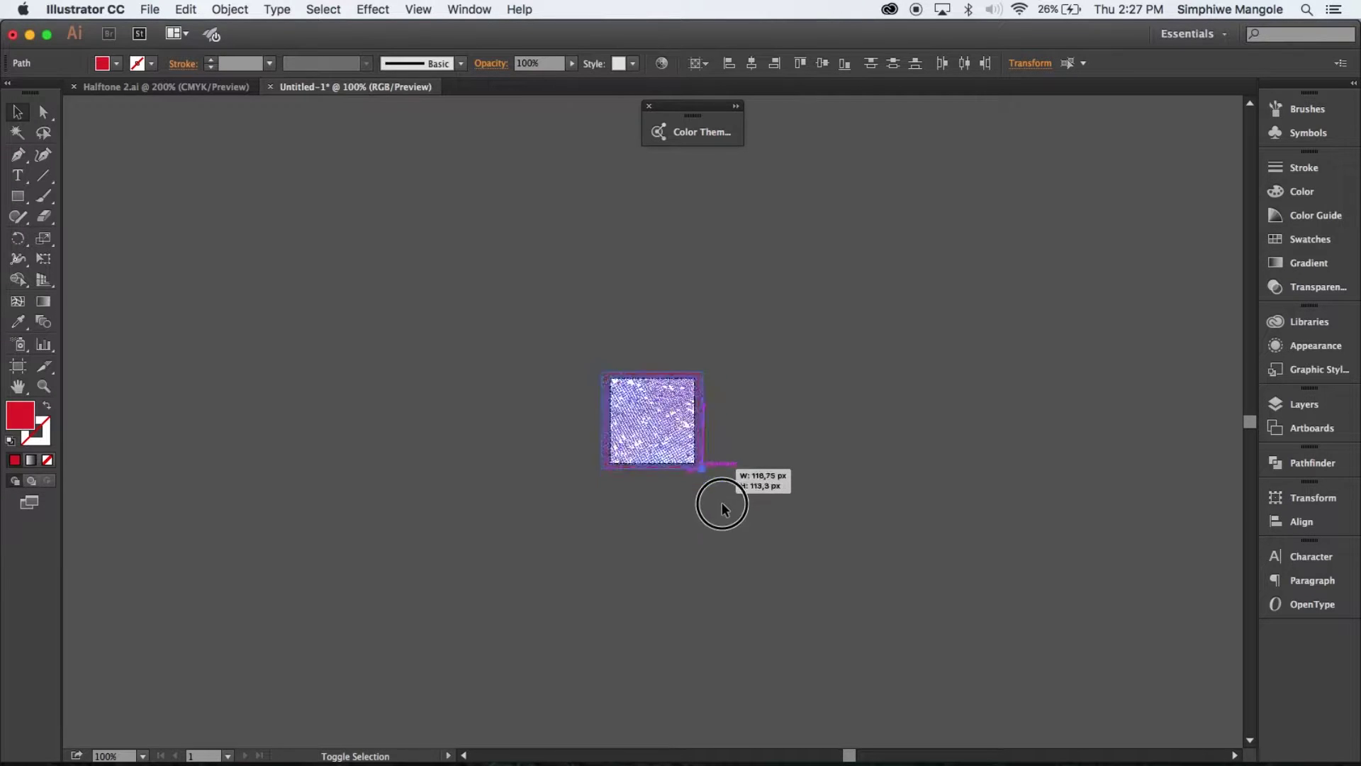
{"action": "left_click", "coordinate": [809, 509]}
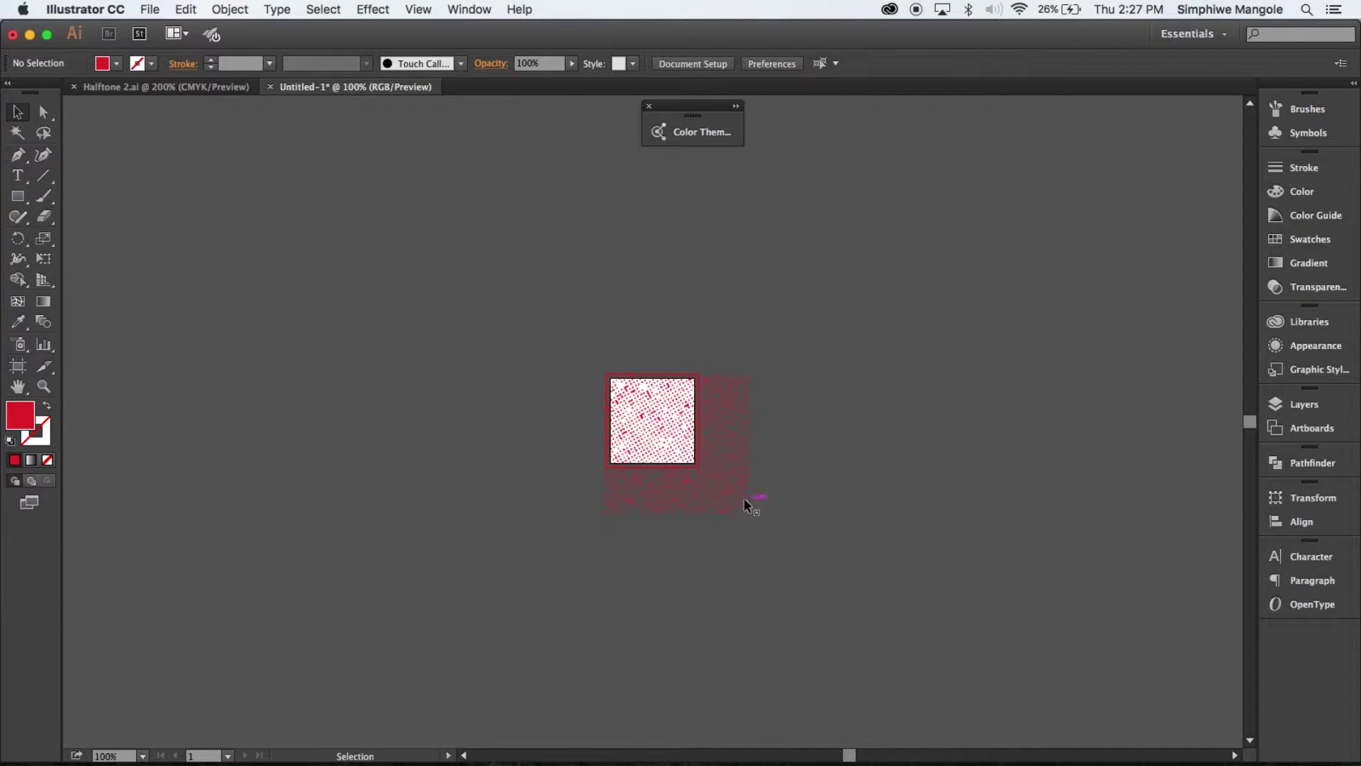
Step: Centre the halftone pattern group on the artboard and deselect it
{"action": "left_click_drag", "start_coordinate": [786, 343], "coordinate": [544, 560]}
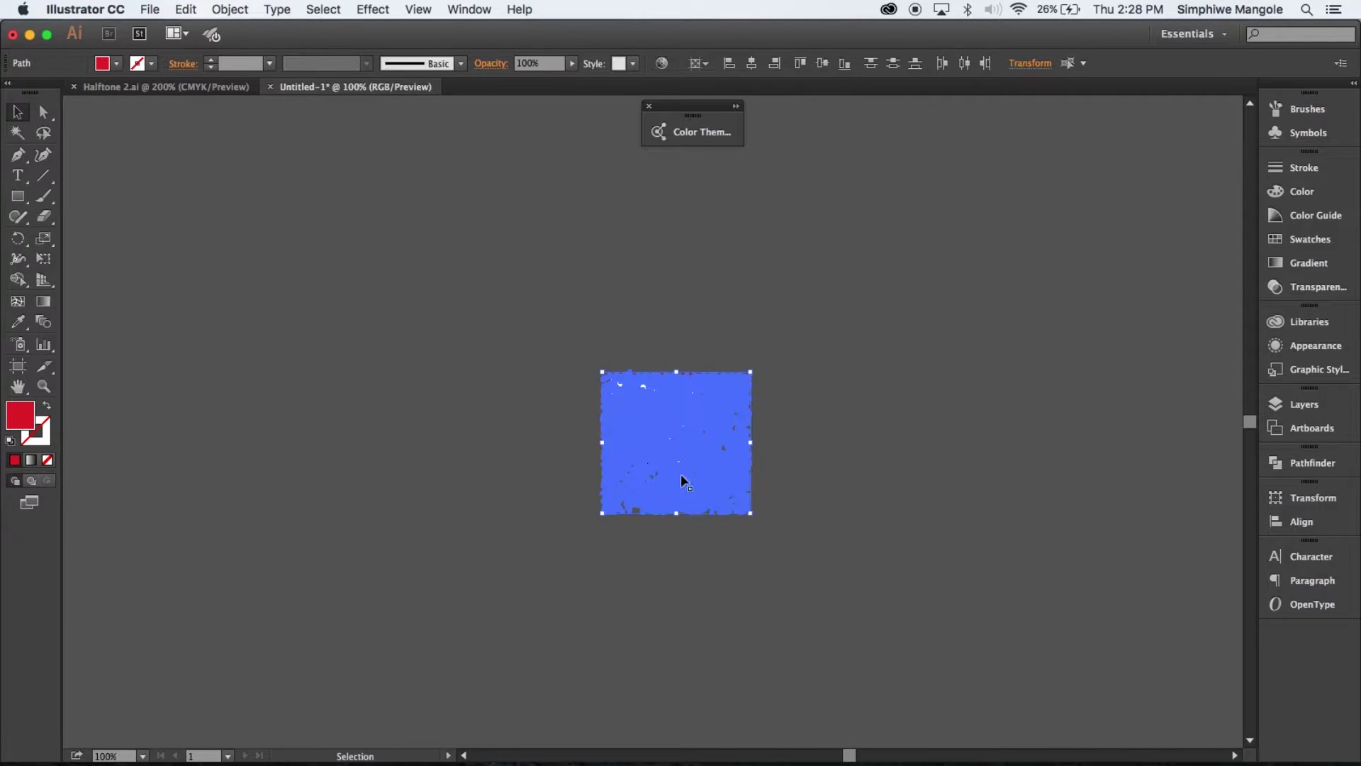
{"action": "left_click_drag", "start_coordinate": [653, 456], "coordinate": [659, 455]}
{"action": "left_click", "coordinate": [860, 455]}
{"action": "left_click_drag", "start_coordinate": [816, 334], "coordinate": [543, 540]}
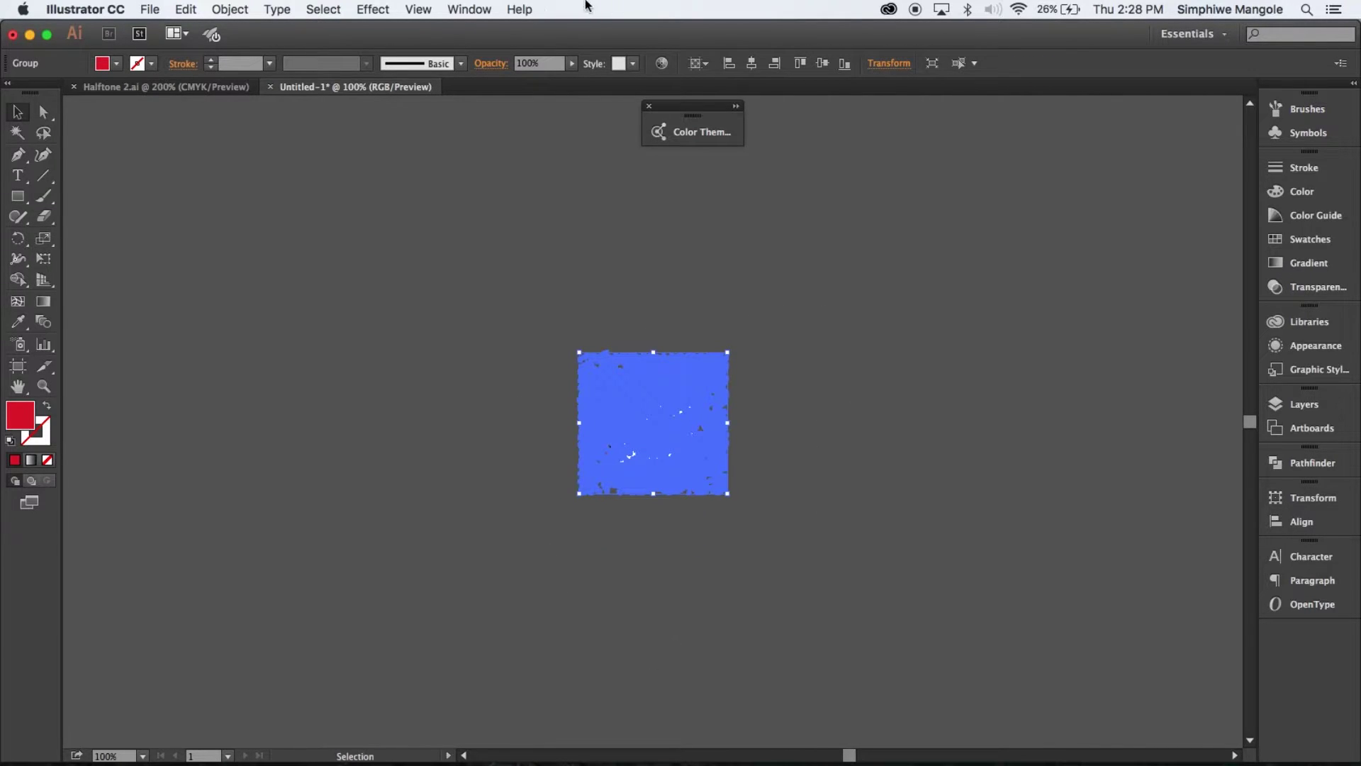
{"action": "left_click", "coordinate": [751, 63]}
{"action": "left_click", "coordinate": [797, 340]}
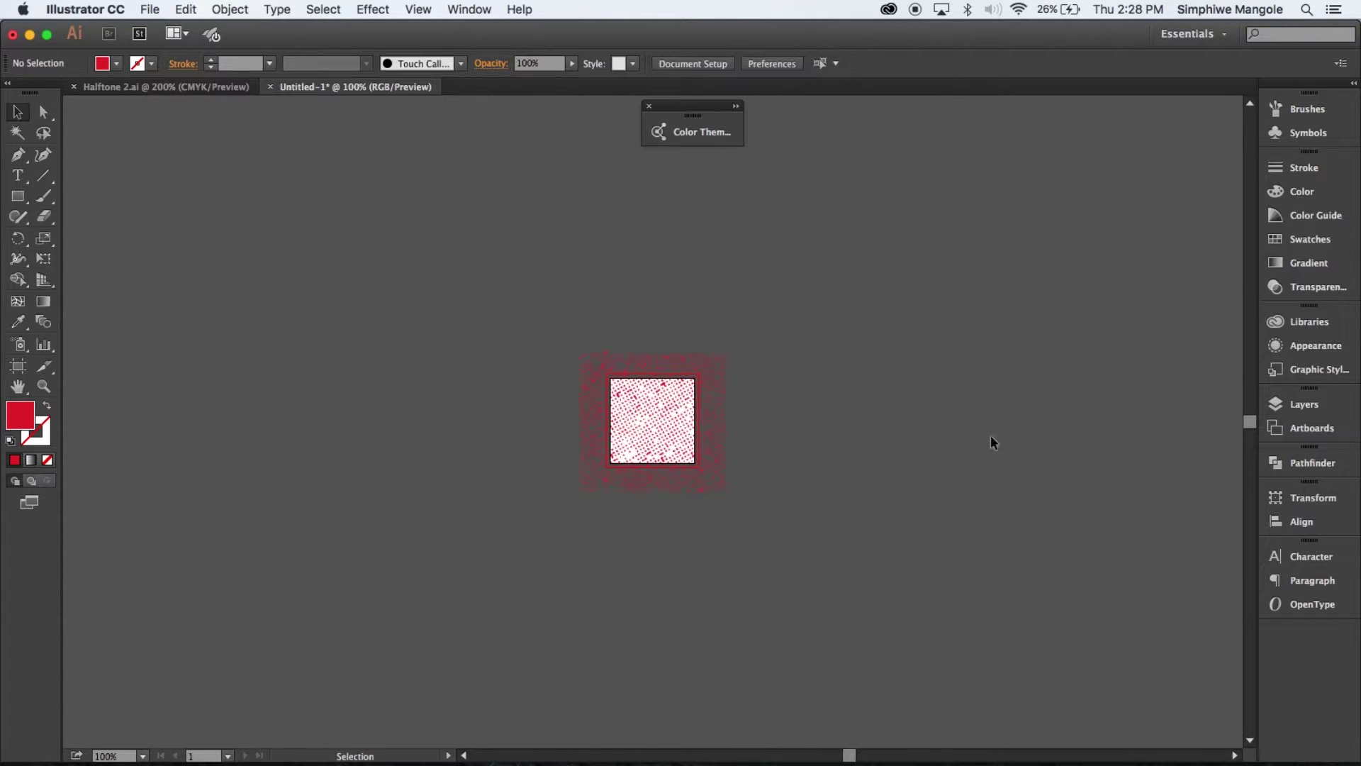
{"action": "left_click", "coordinate": [18, 197]}
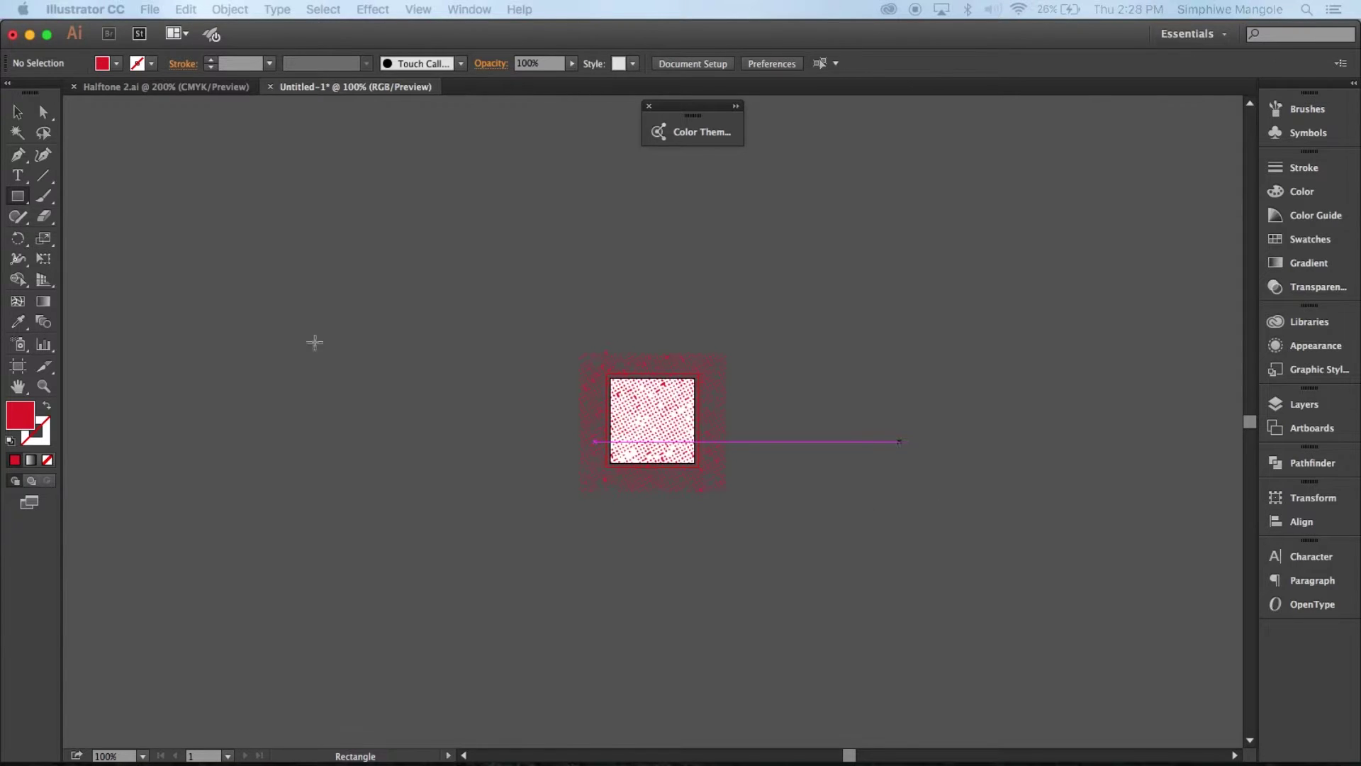
Step: Draw a 100 × 100 px square beside the halftone and fill it yellow
{"action": "left_click", "coordinate": [899, 442]}
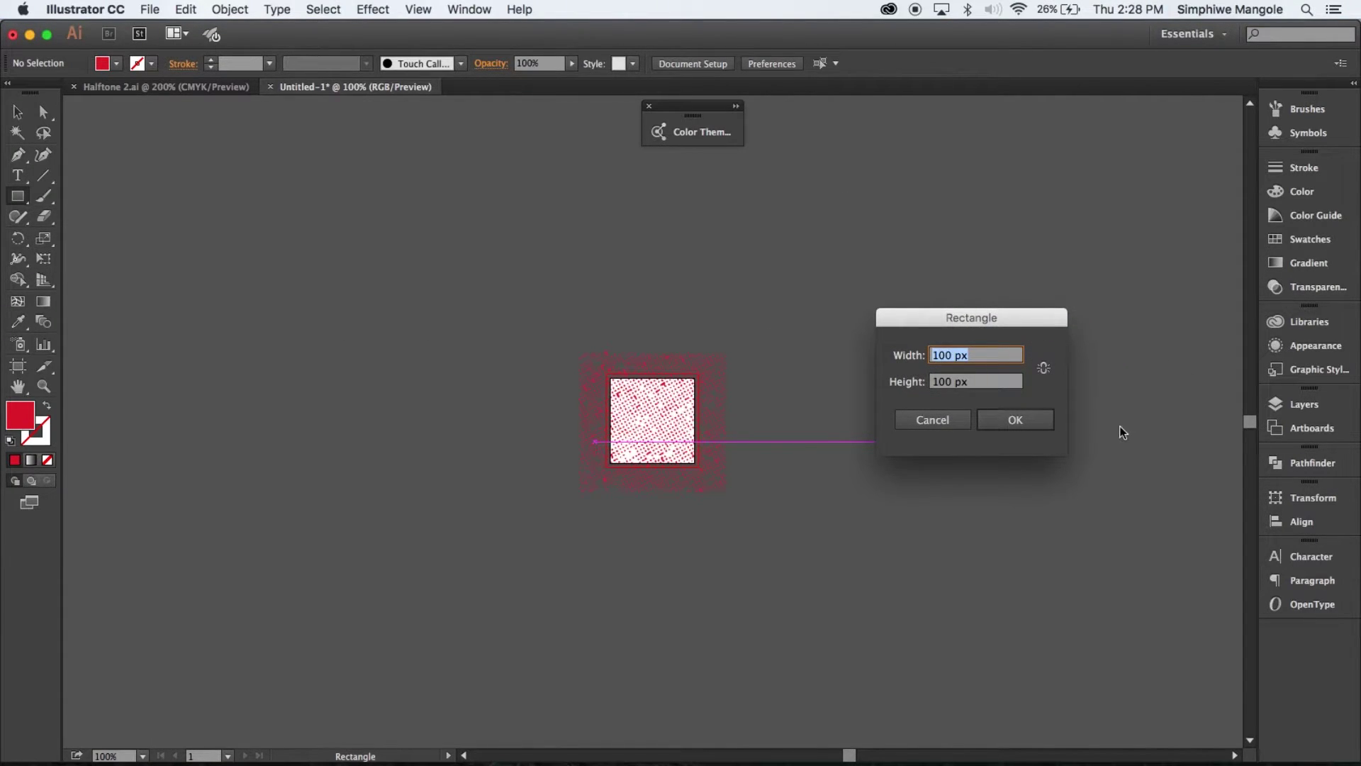
{"action": "left_click", "coordinate": [1036, 419]}
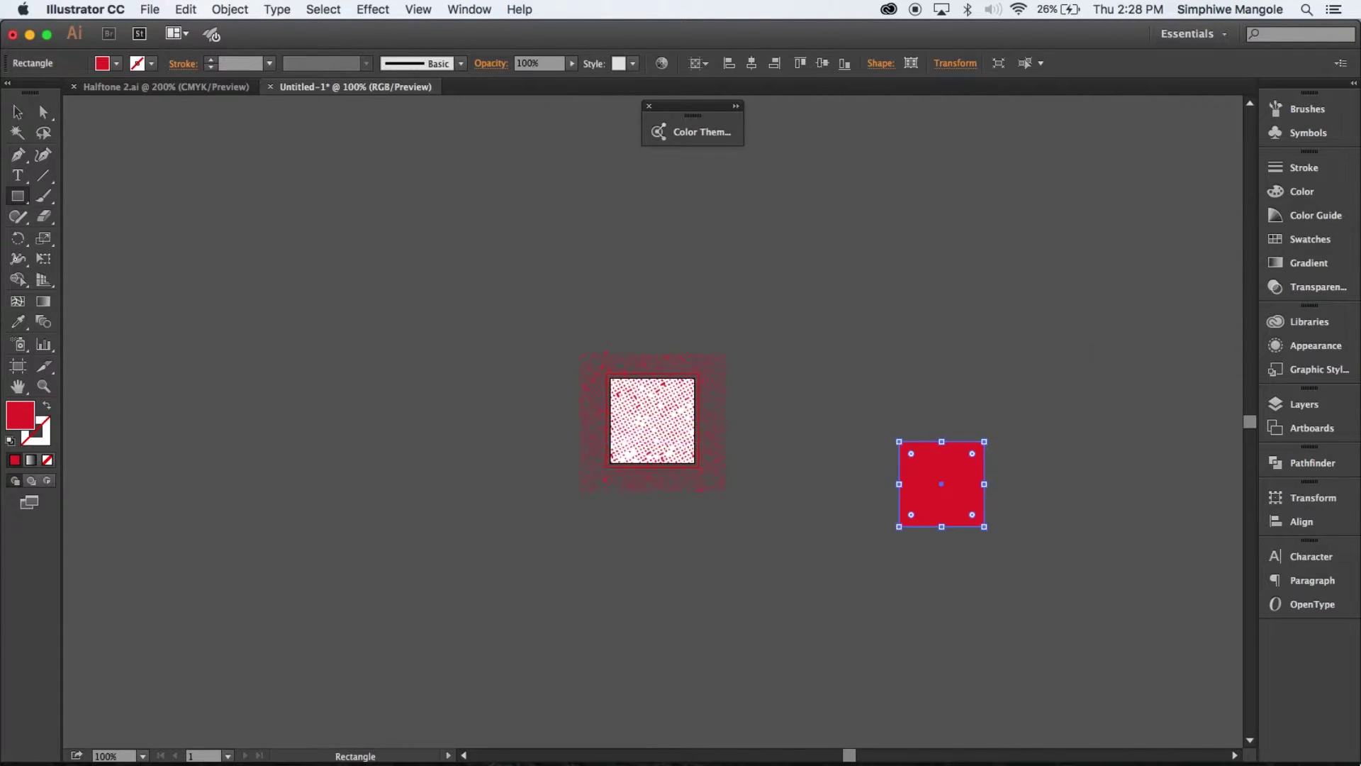
{"action": "left_click", "coordinate": [1310, 192]}
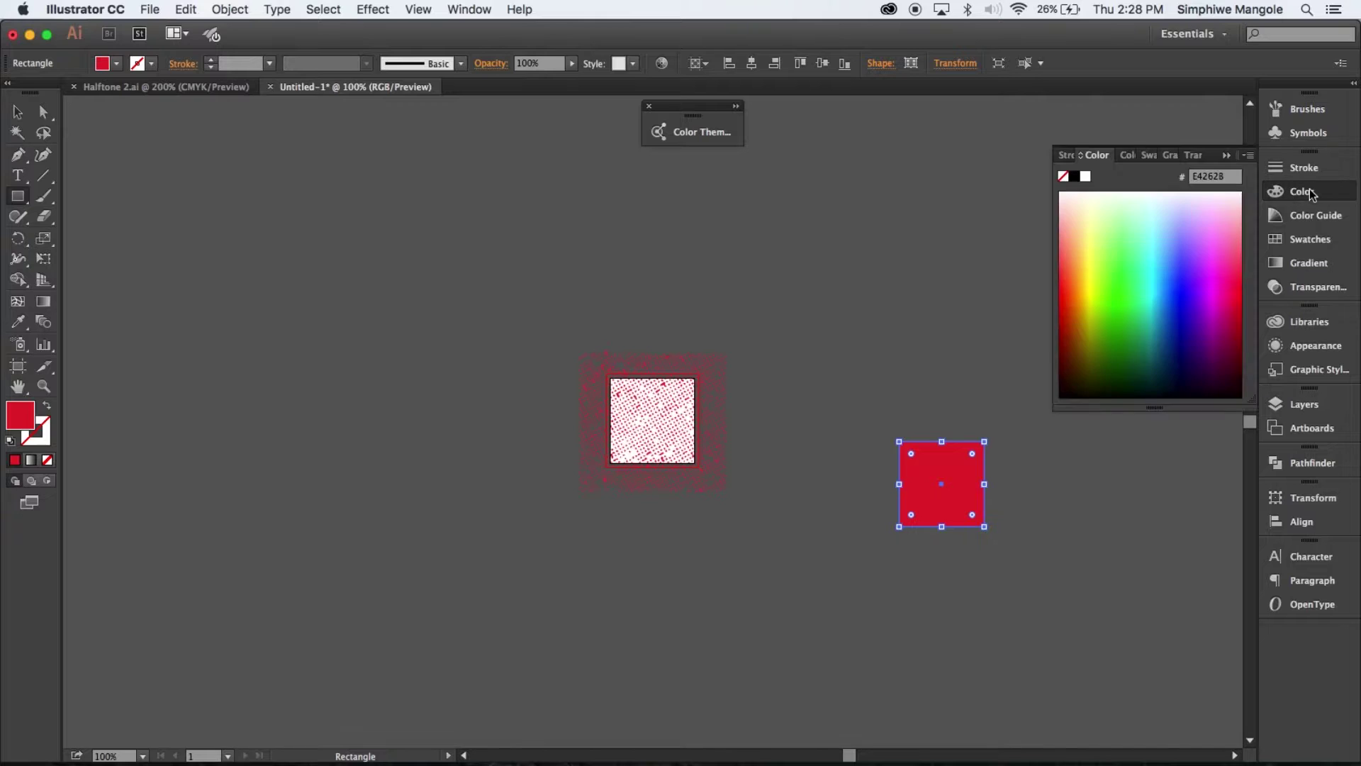
{"action": "mouse_move", "coordinate": [1089, 219]}
{"action": "left_mouse_down"}
{"action": "mouse_move", "coordinate": [1089, 334]}
{"action": "mouse_move", "coordinate": [1093, 267]}
{"action": "left_mouse_up"}
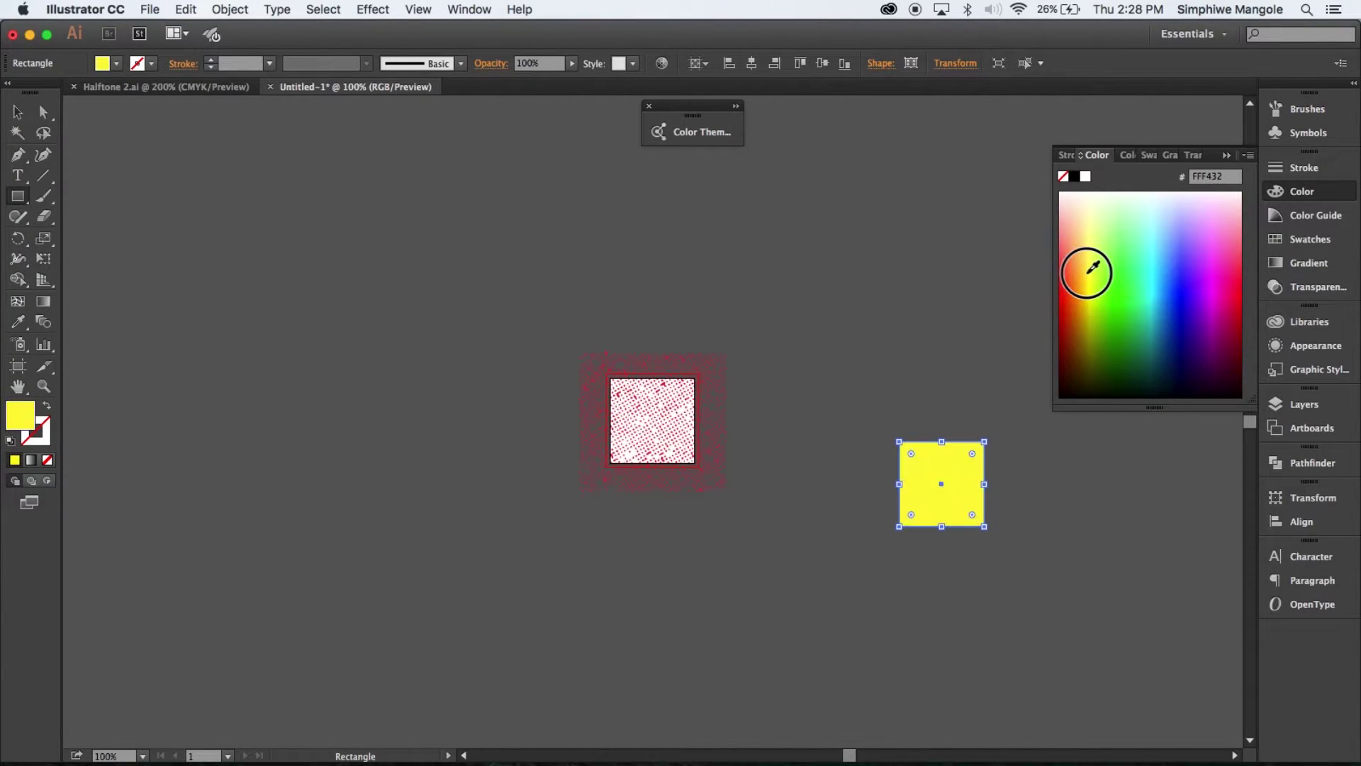
{"action": "left_click", "coordinate": [1226, 155]}
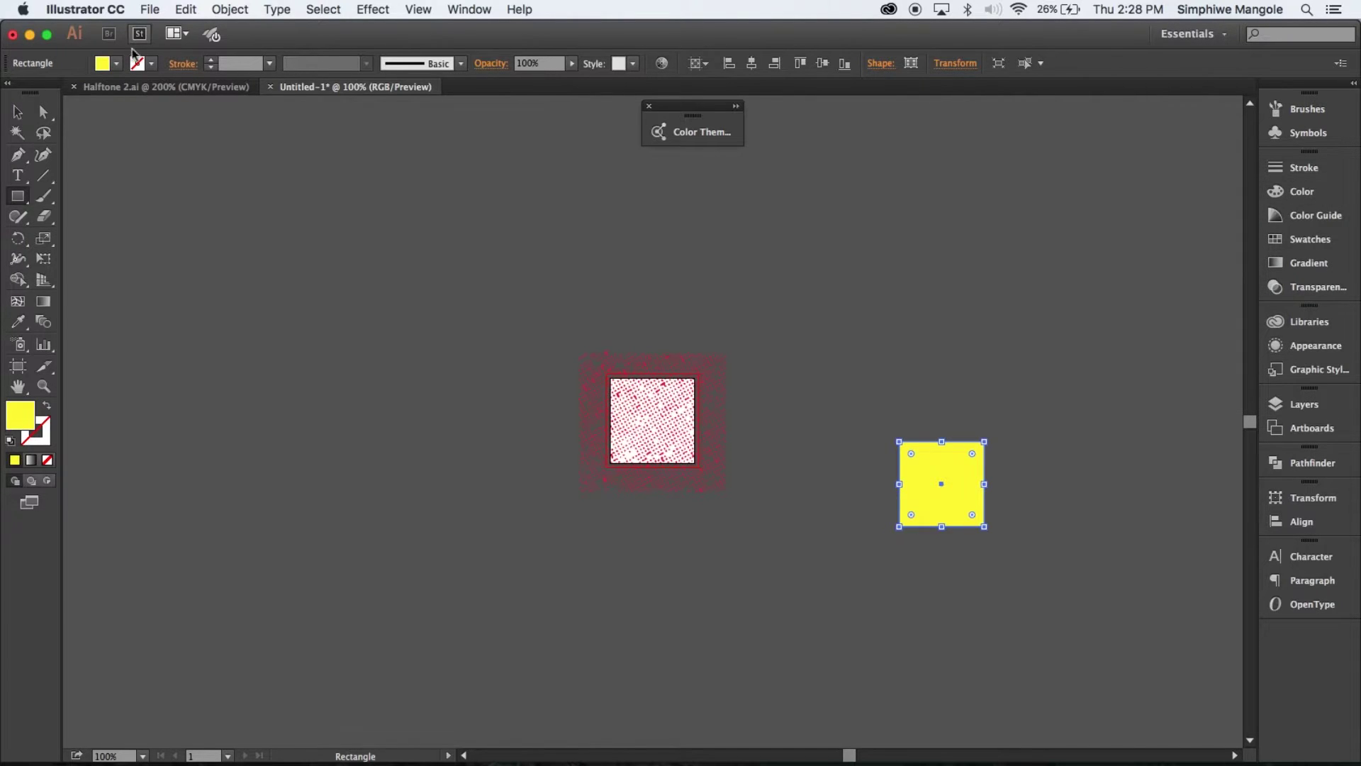
Step: Centre the yellow square on the halftone and use it as a clipping mask, then zoom in
{"action": "left_click", "coordinate": [19, 112]}
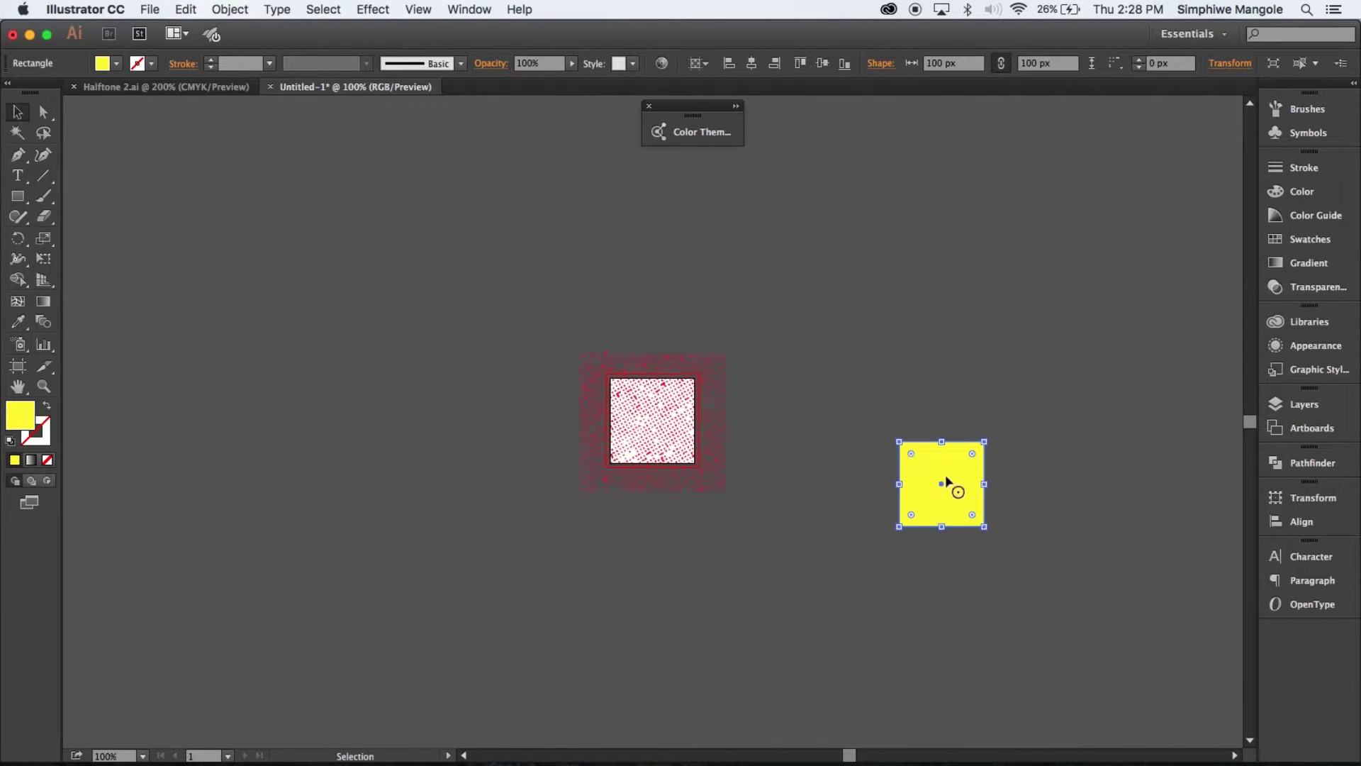
{"action": "left_click", "coordinate": [752, 63]}
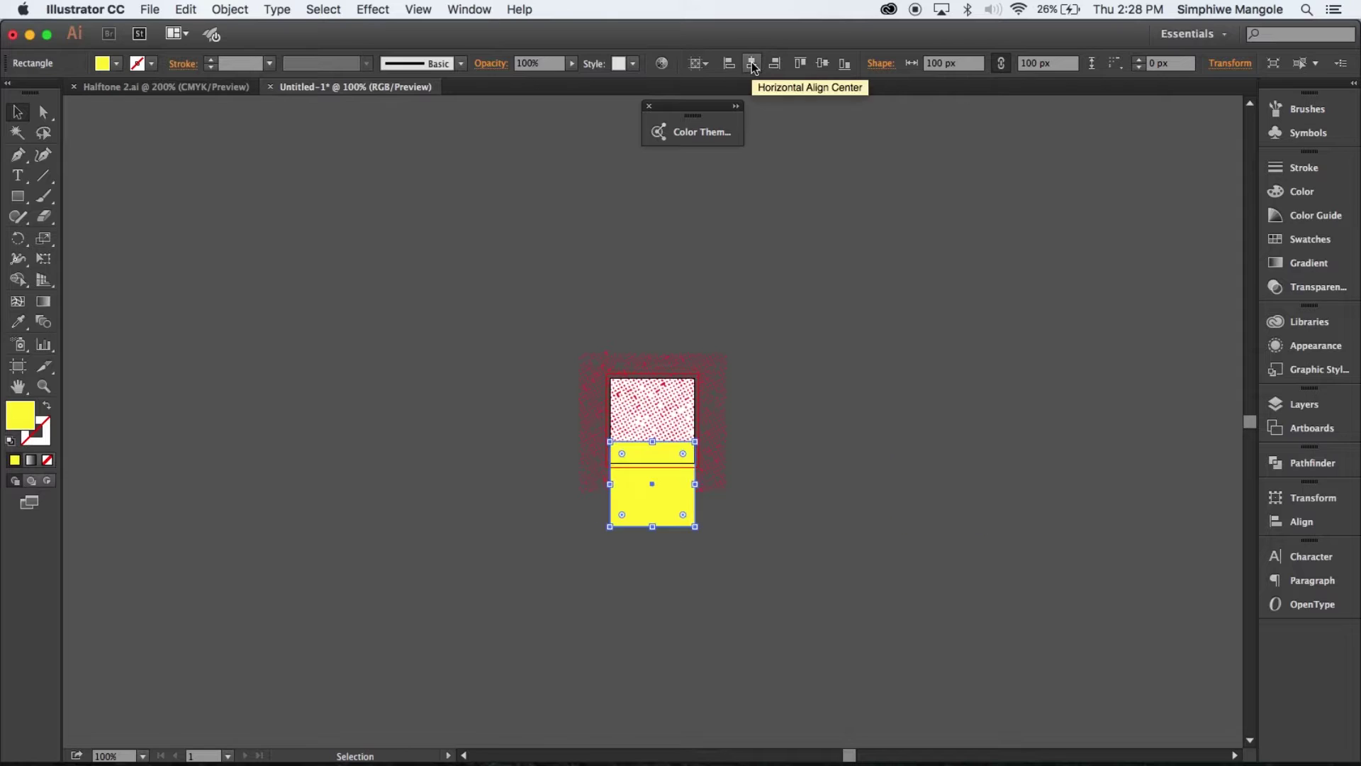
{"action": "left_click", "coordinate": [822, 63]}
{"action": "mouse_move", "coordinate": [851, 257]}
{"action": "left_mouse_down"}
{"action": "mouse_move", "coordinate": [704, 460]}
{"action": "mouse_move", "coordinate": [477, 559]}
{"action": "left_mouse_up"}
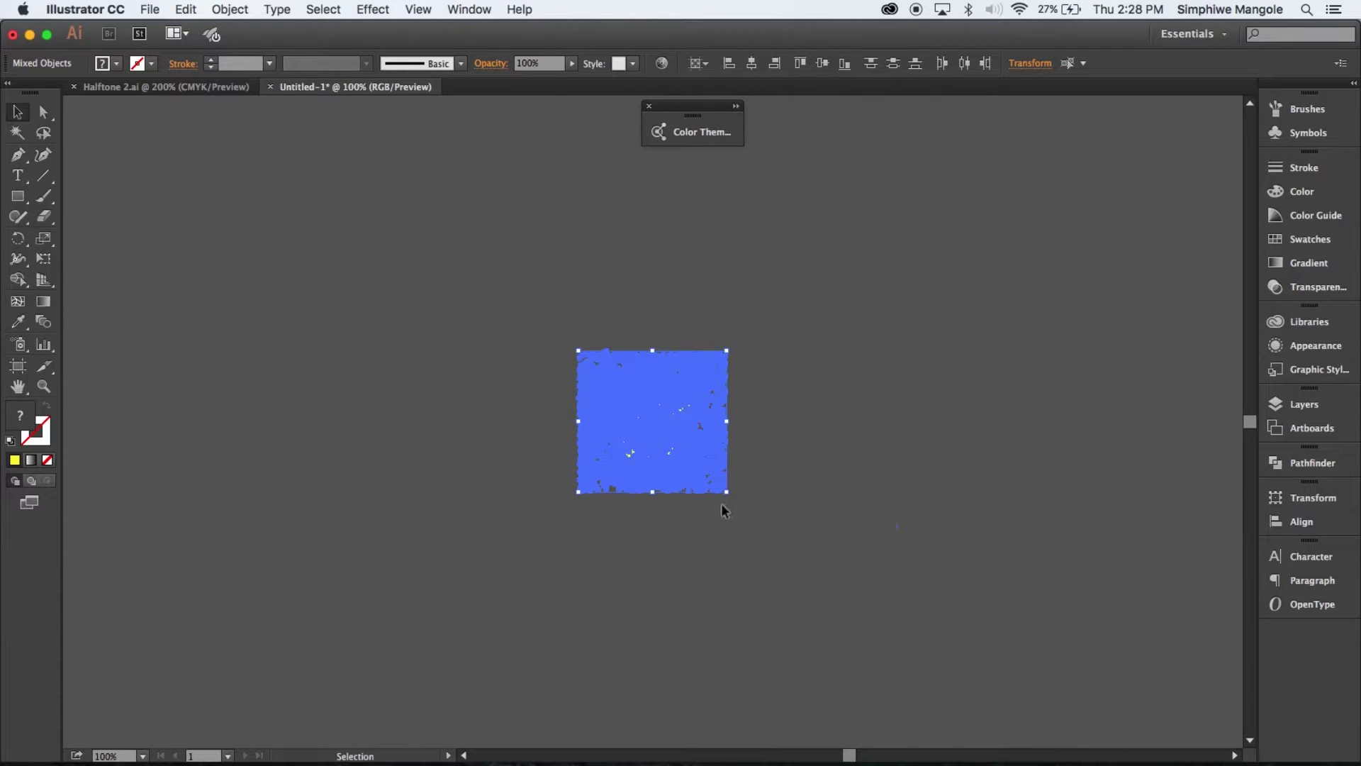
{"action": "key", "text": "a"}
{"action": "left_click", "coordinate": [723, 510]}
{"action": "key", "text": "v"}
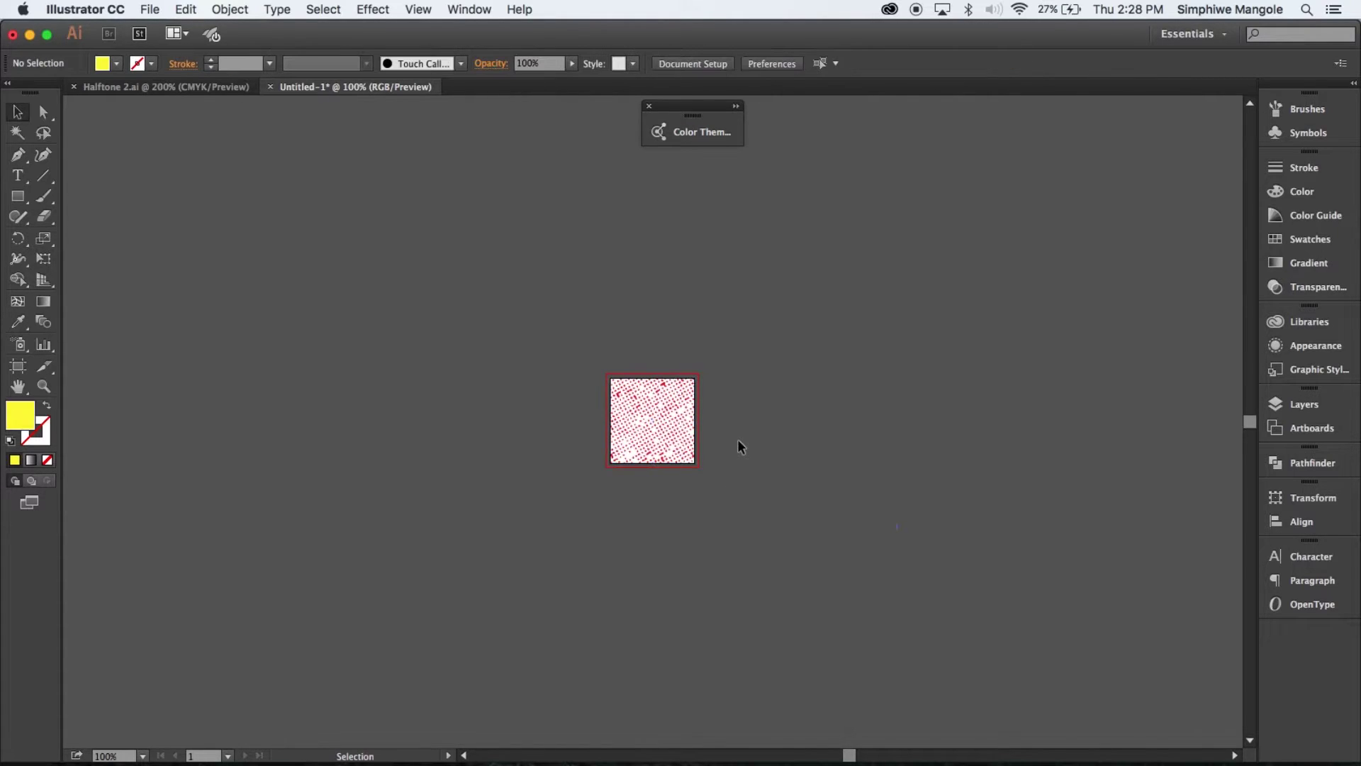
{"action": "key", "text": "super+equal"}
{"action": "key", "text": "super+equal"}
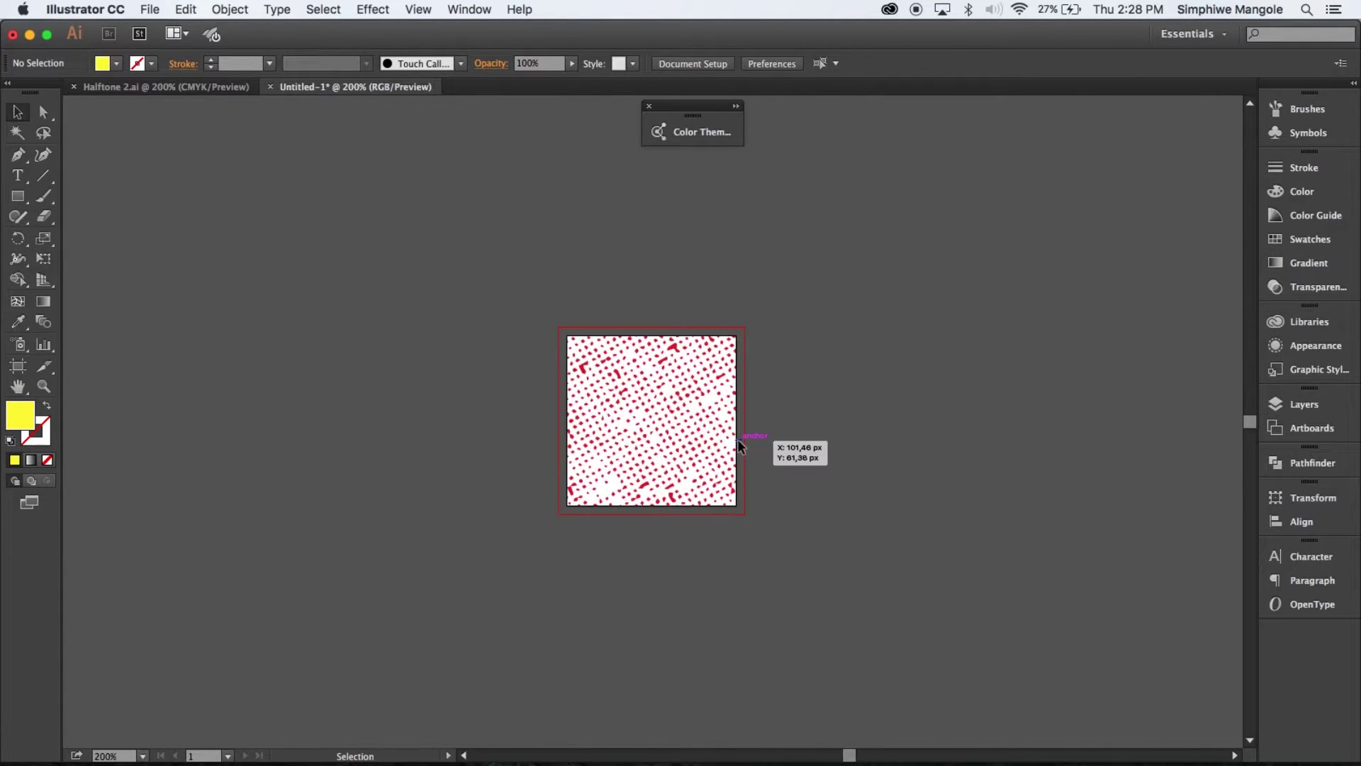
Step: Save the clipped halftone group as a Swatches panel pattern and delete the original artwork
{"action": "left_click", "coordinate": [709, 433]}
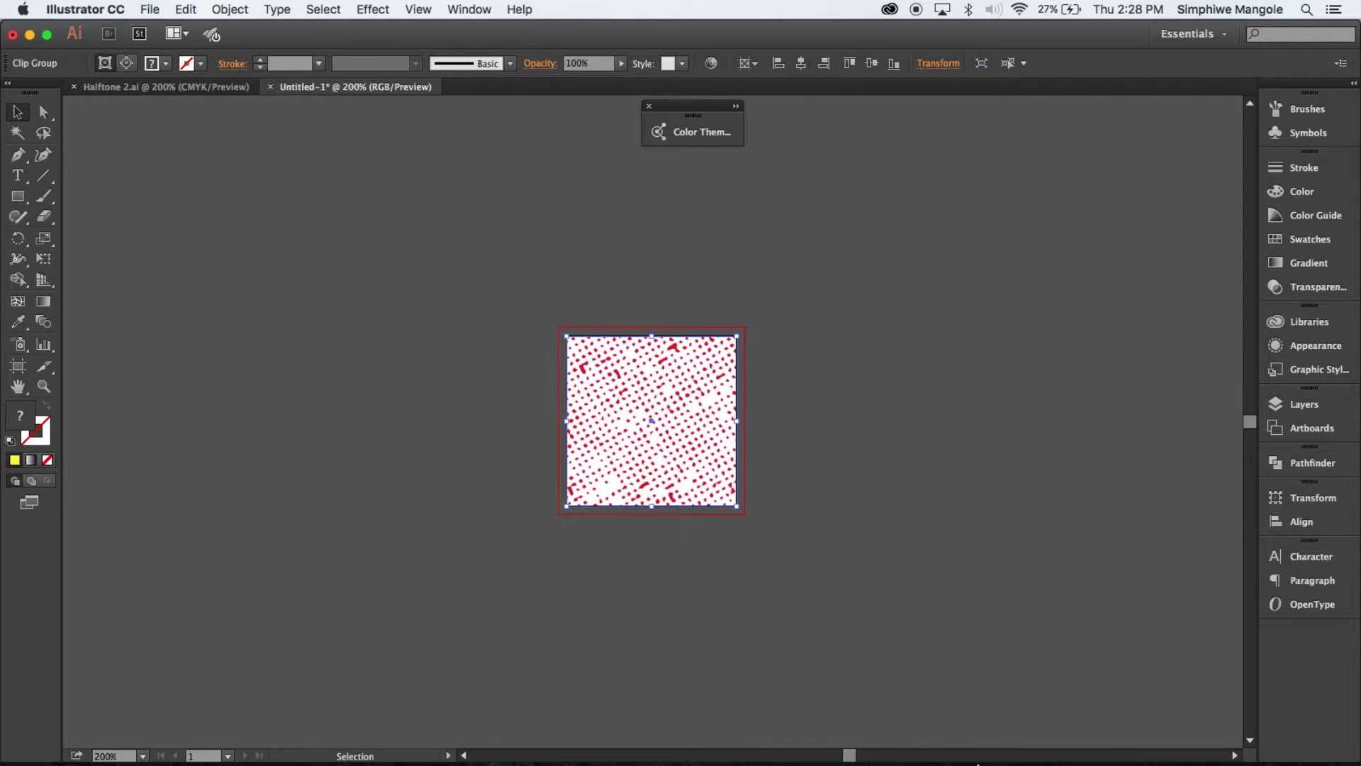
{"action": "left_click", "coordinate": [1303, 239]}
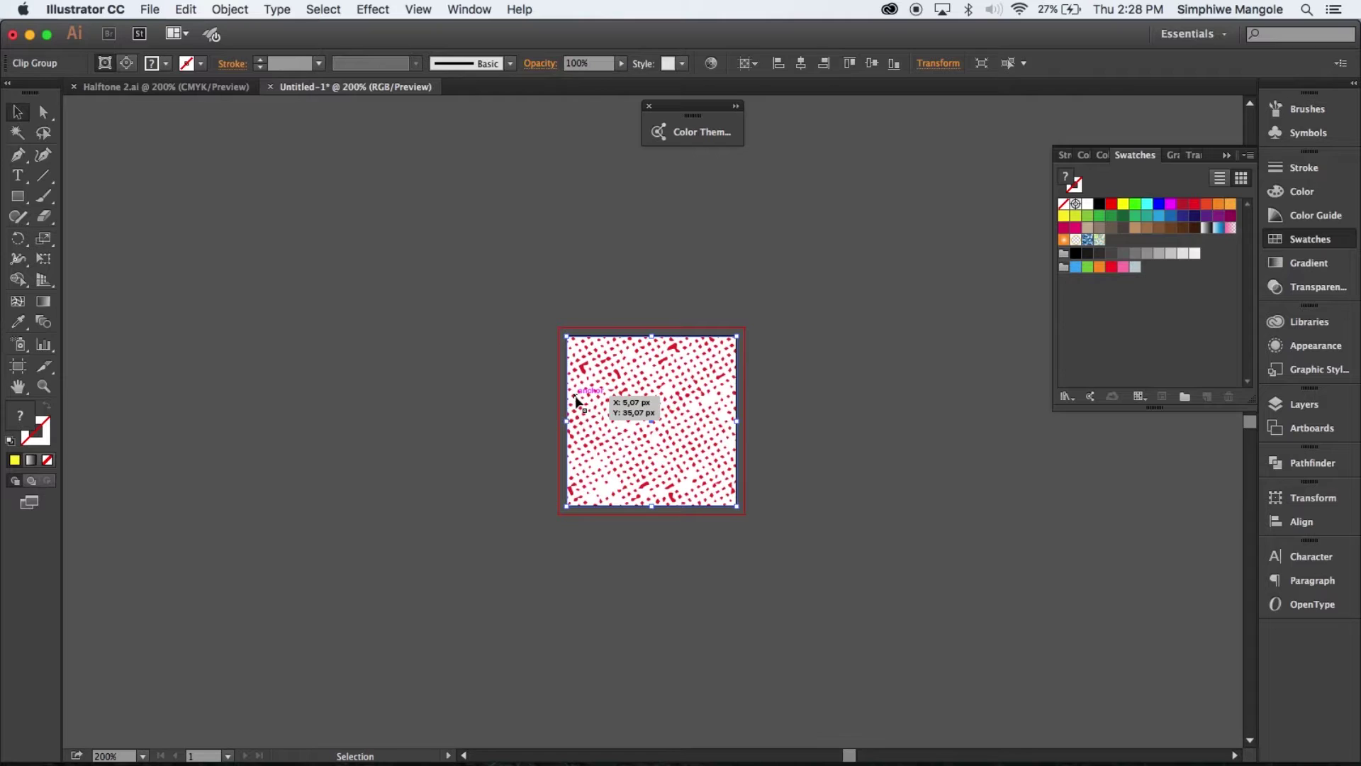
{"action": "mouse_move", "coordinate": [577, 401]}
{"action": "left_mouse_down"}
{"action": "mouse_move", "coordinate": [1137, 370]}
{"action": "mouse_move", "coordinate": [1169, 302]}
{"action": "left_mouse_up"}
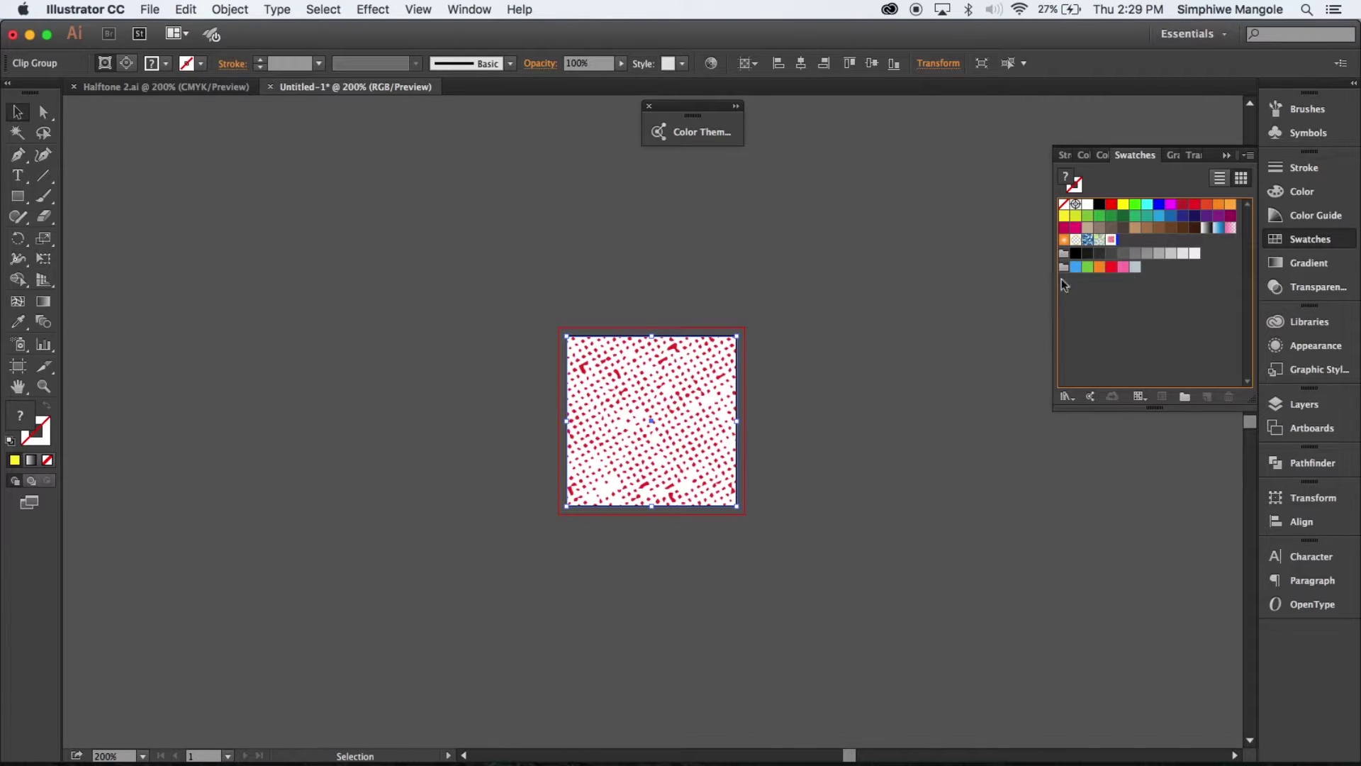
{"action": "left_click", "coordinate": [848, 435]}
{"action": "left_click", "coordinate": [672, 367]}
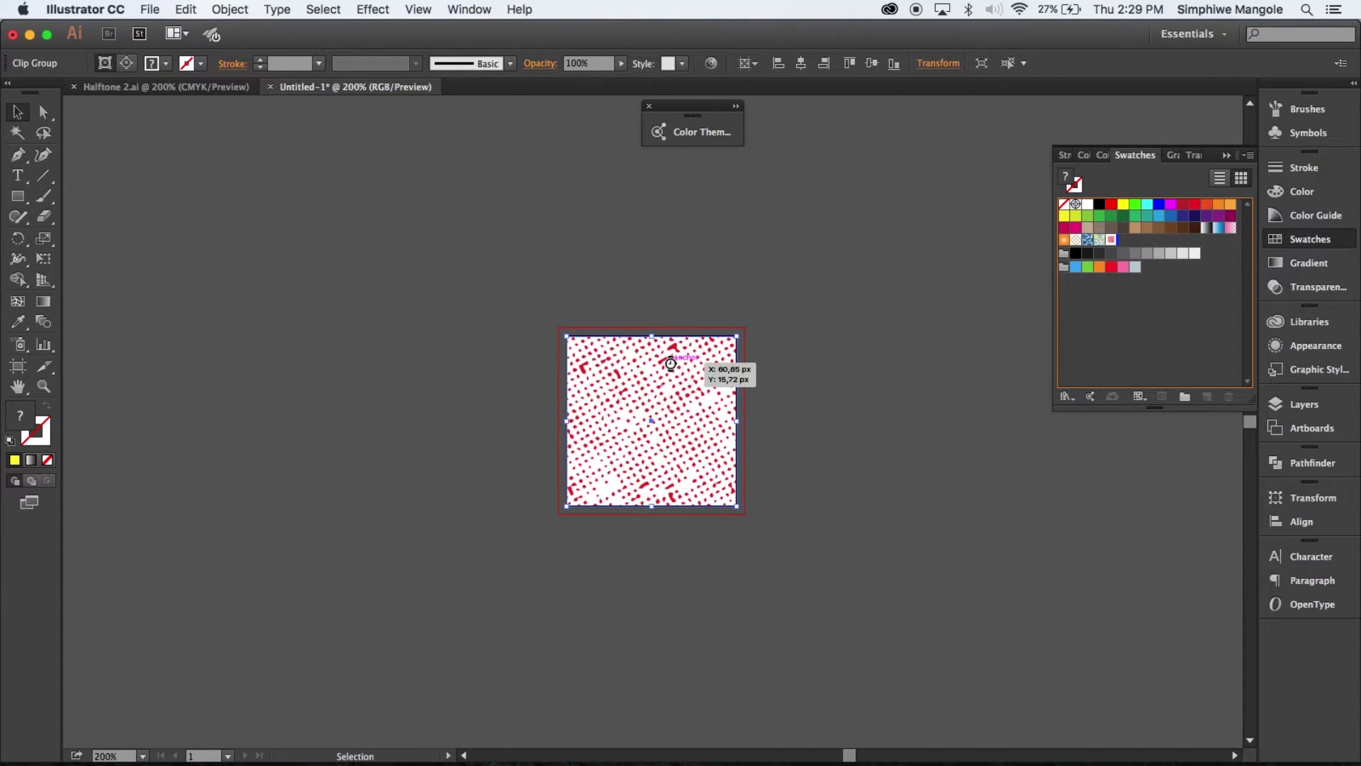
{"action": "key", "text": "Delete"}
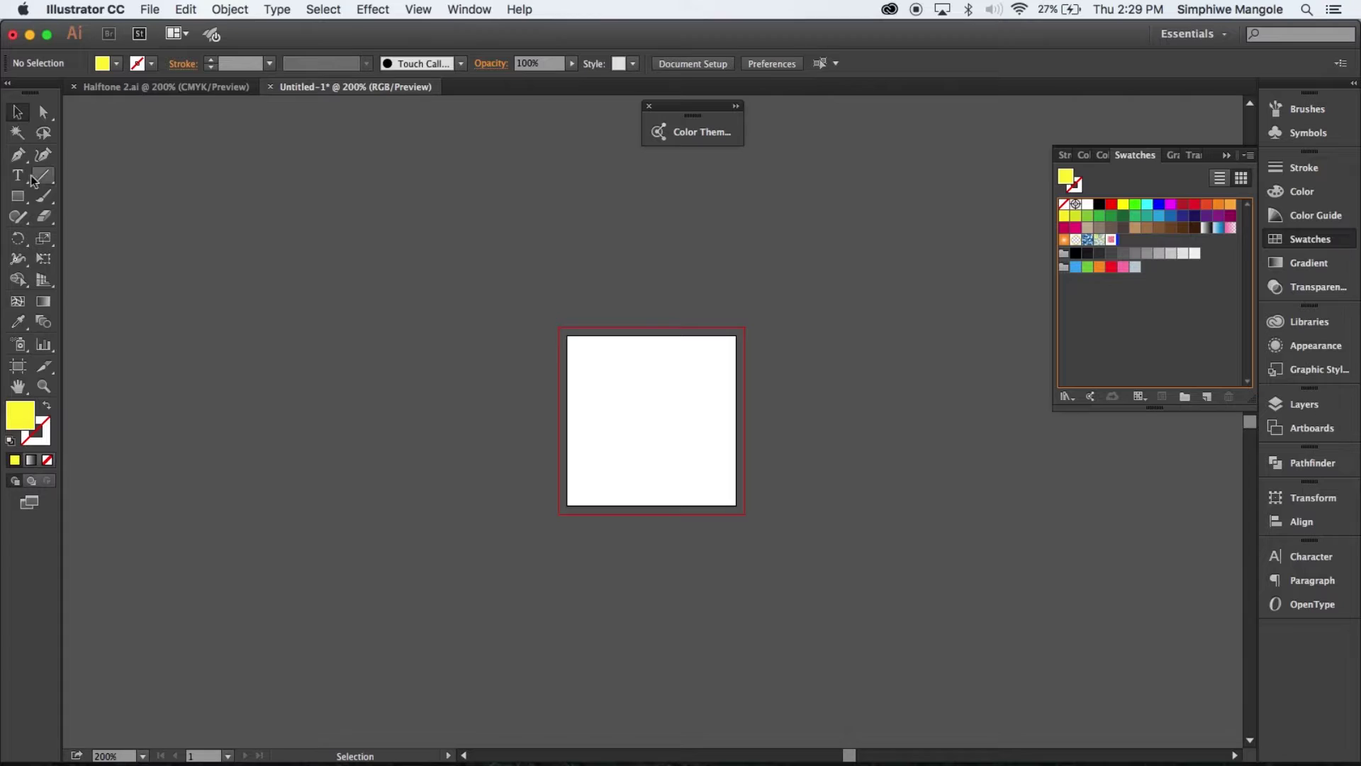
Step: Draw a centred 100 × 100 px square and fill it with the new halftone pattern swatch
{"action": "left_click", "coordinate": [18, 197]}
{"action": "left_click", "coordinate": [407, 406]}
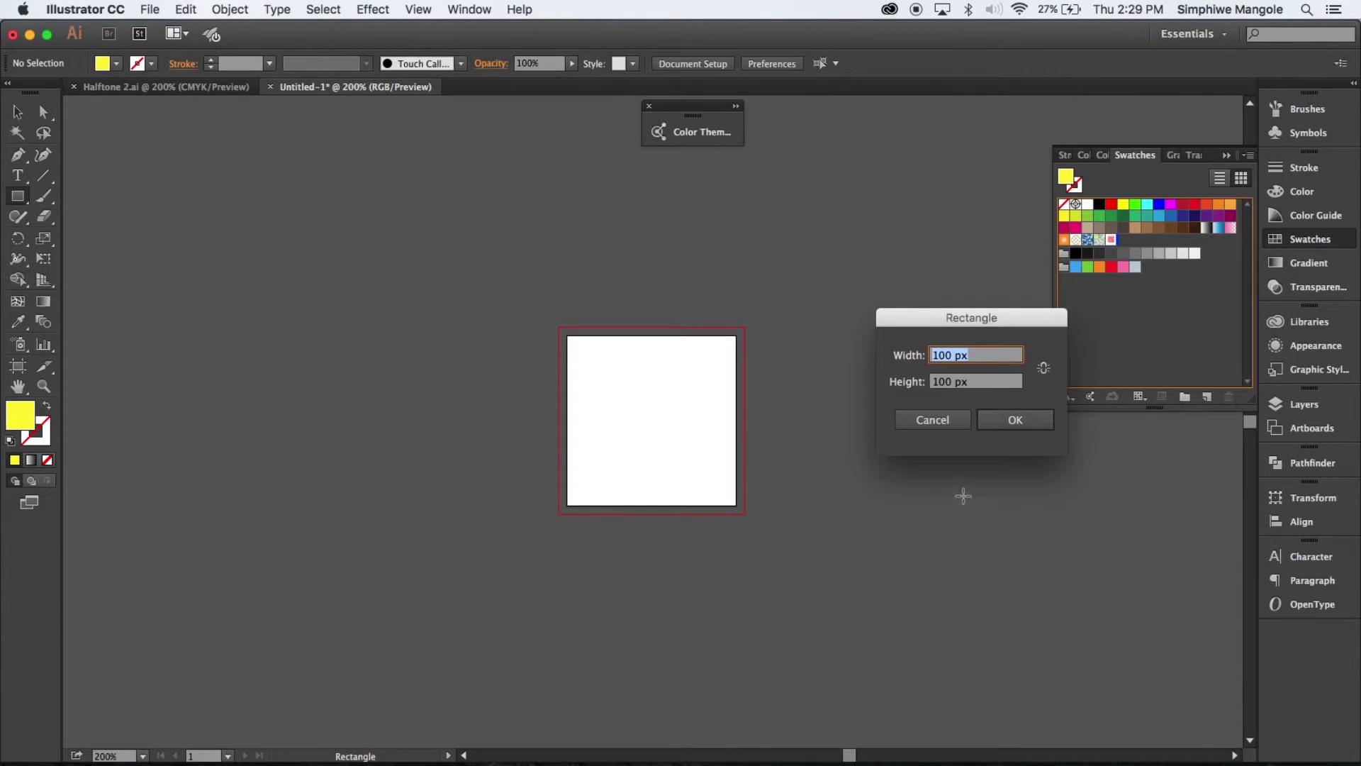
{"action": "left_click", "coordinate": [1029, 421]}
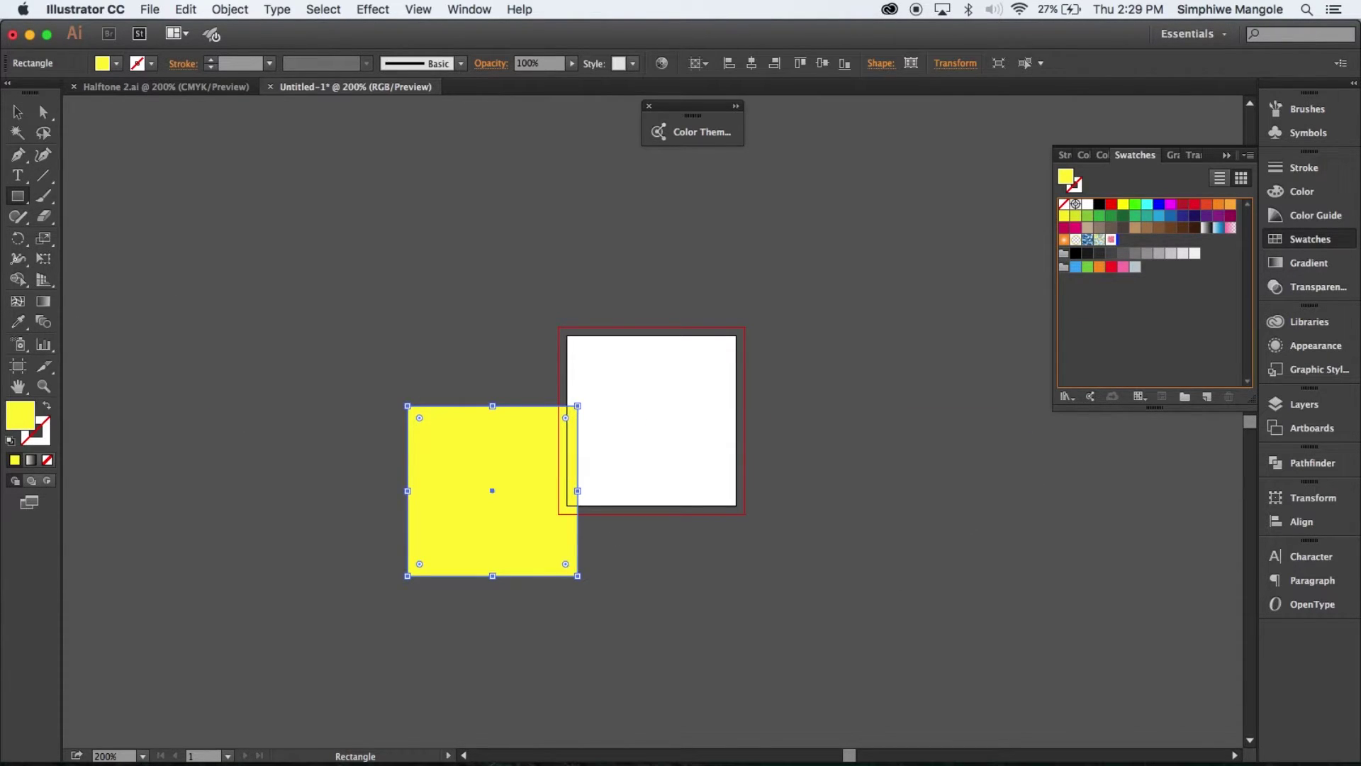
{"action": "left_click", "coordinate": [751, 63]}
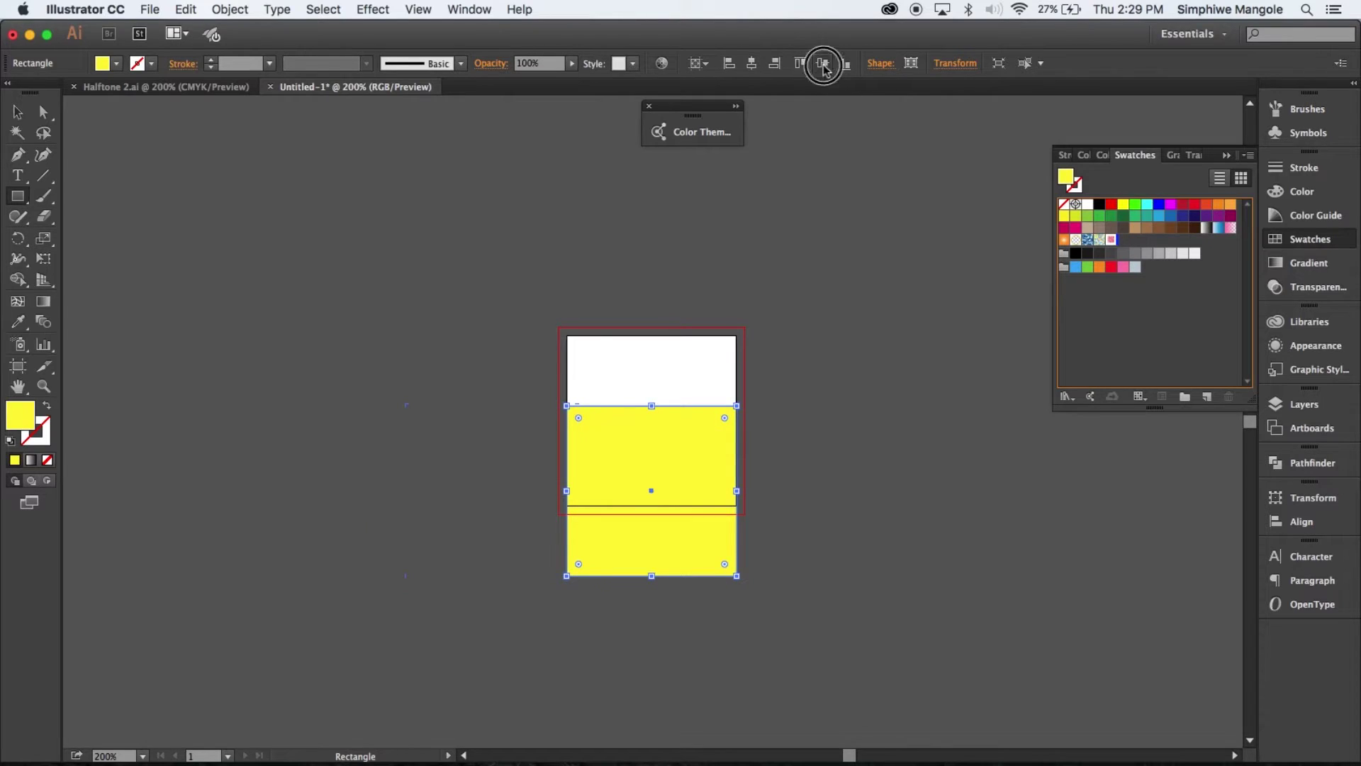
{"action": "left_click", "coordinate": [822, 63]}
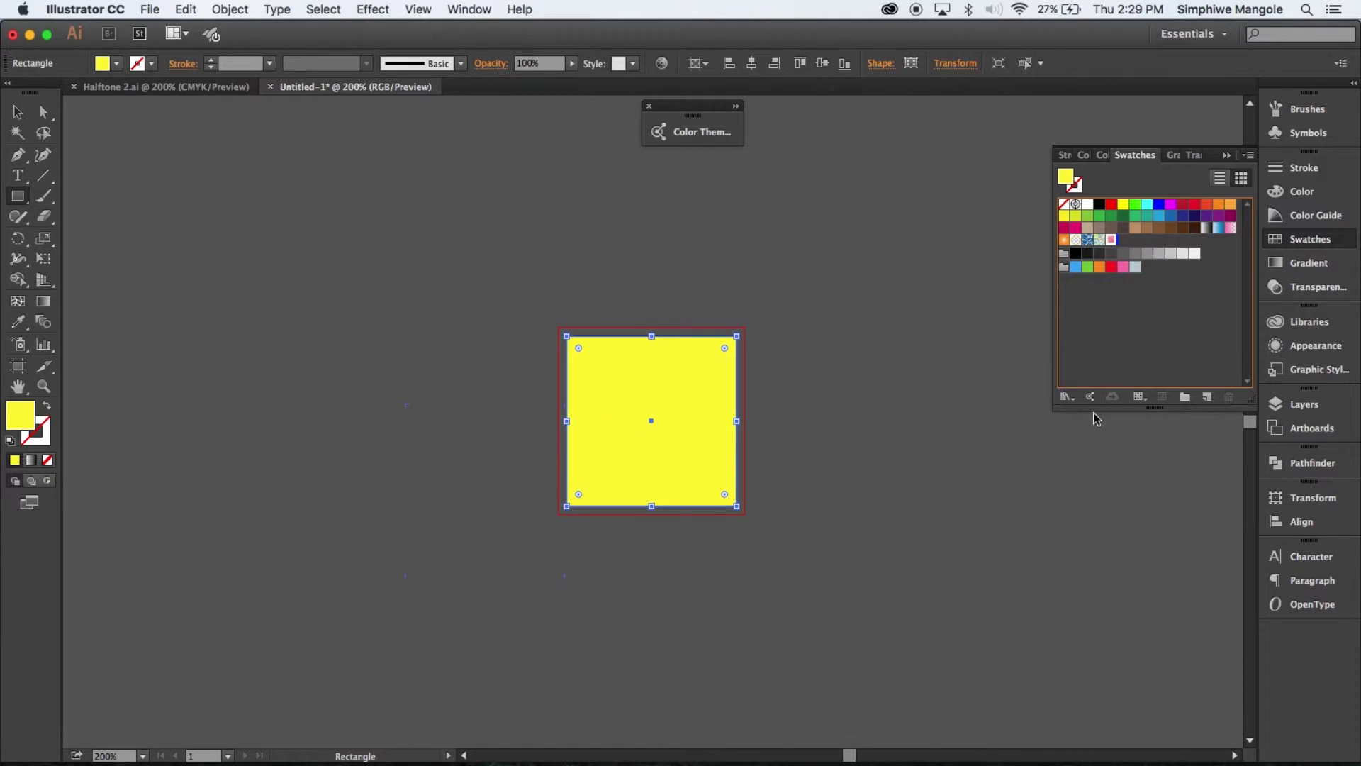
{"action": "left_click", "coordinate": [1111, 240]}
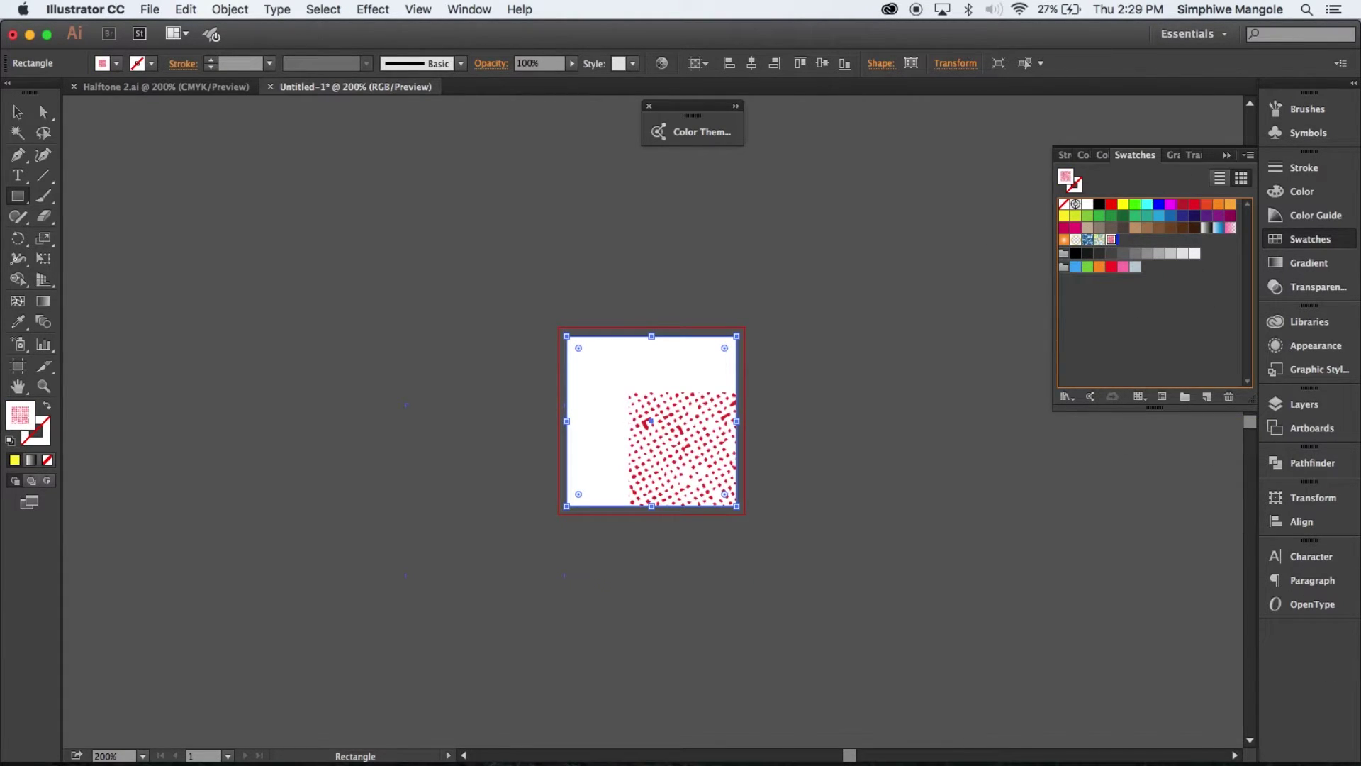
Step: Edit the halftone pattern with Size Tile to Art enabled in Pattern Options, then finish
{"action": "key", "text": "v"}
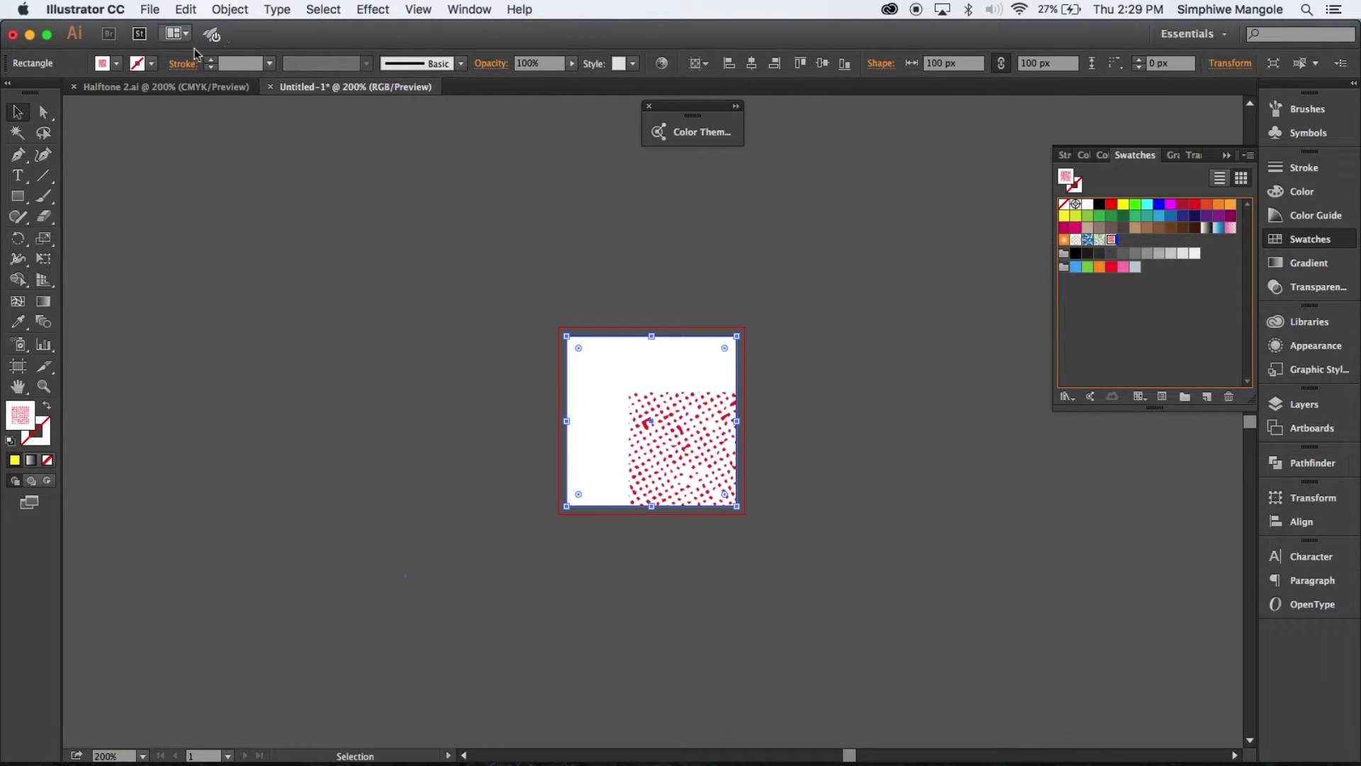
{"action": "left_click", "coordinate": [186, 10]}
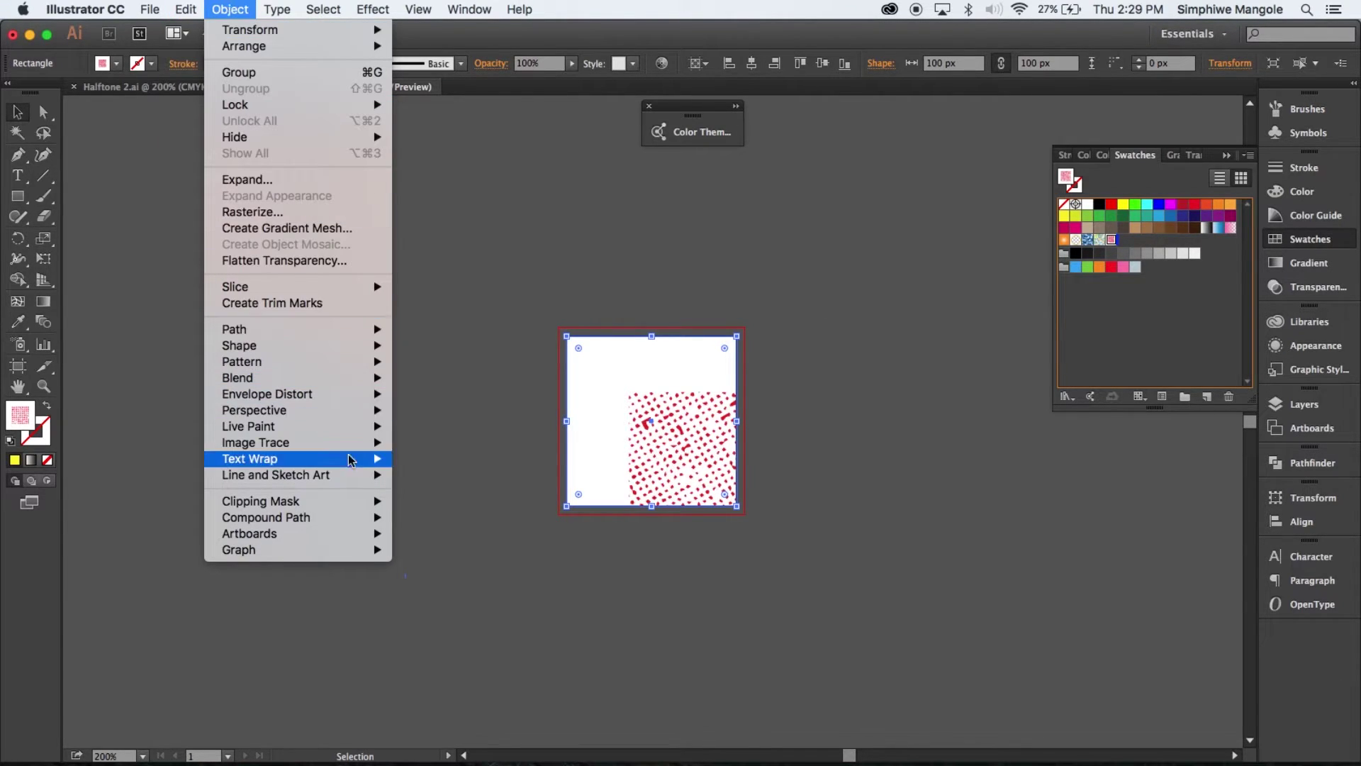
{"action": "mouse_move", "coordinate": [229, 10]}
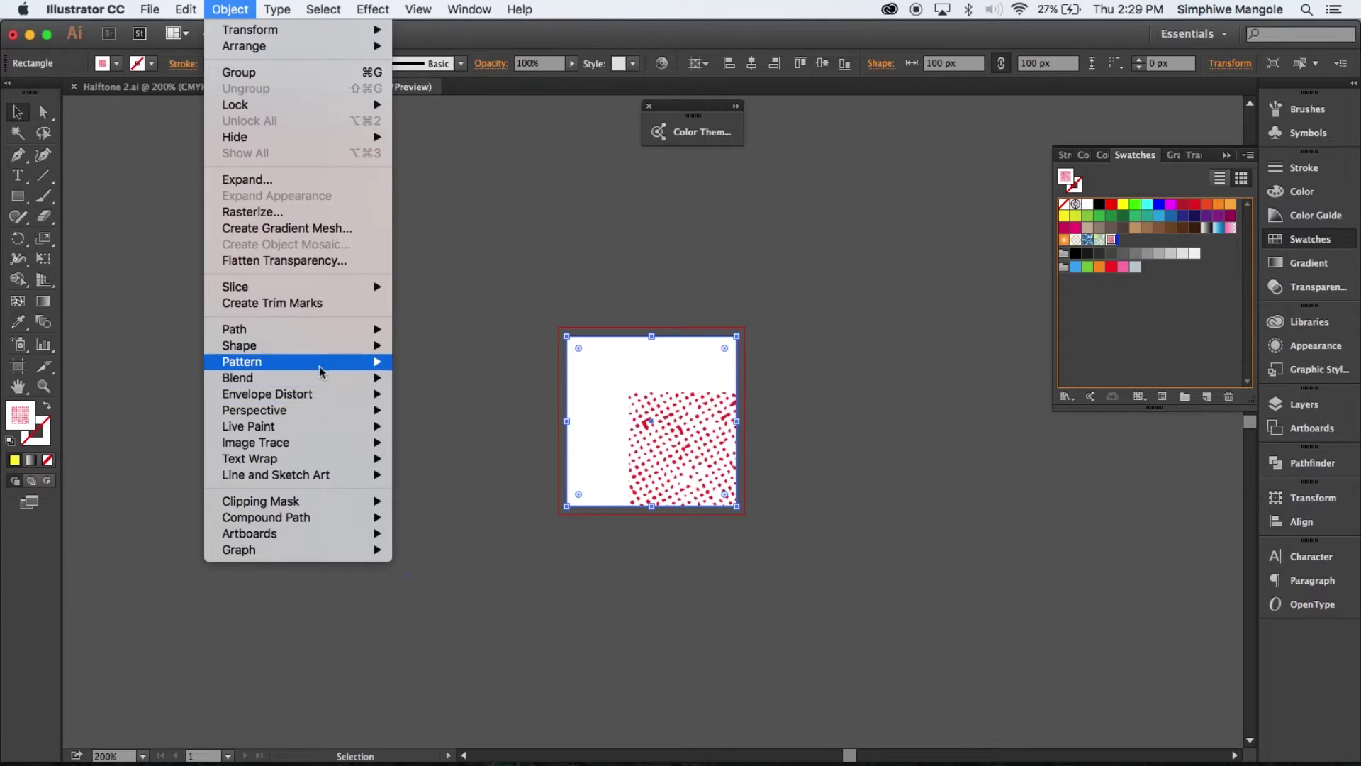
{"action": "mouse_move", "coordinate": [241, 362]}
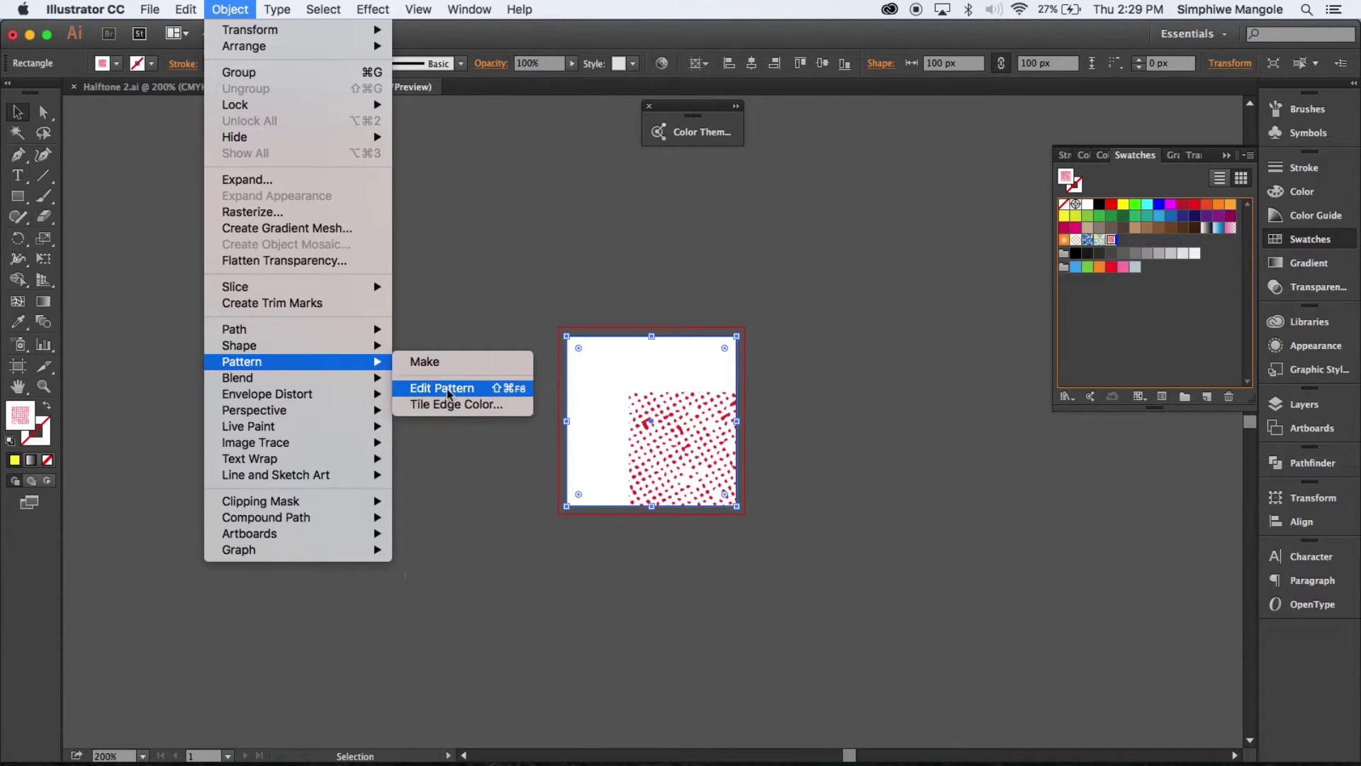
{"action": "left_click", "coordinate": [446, 389]}
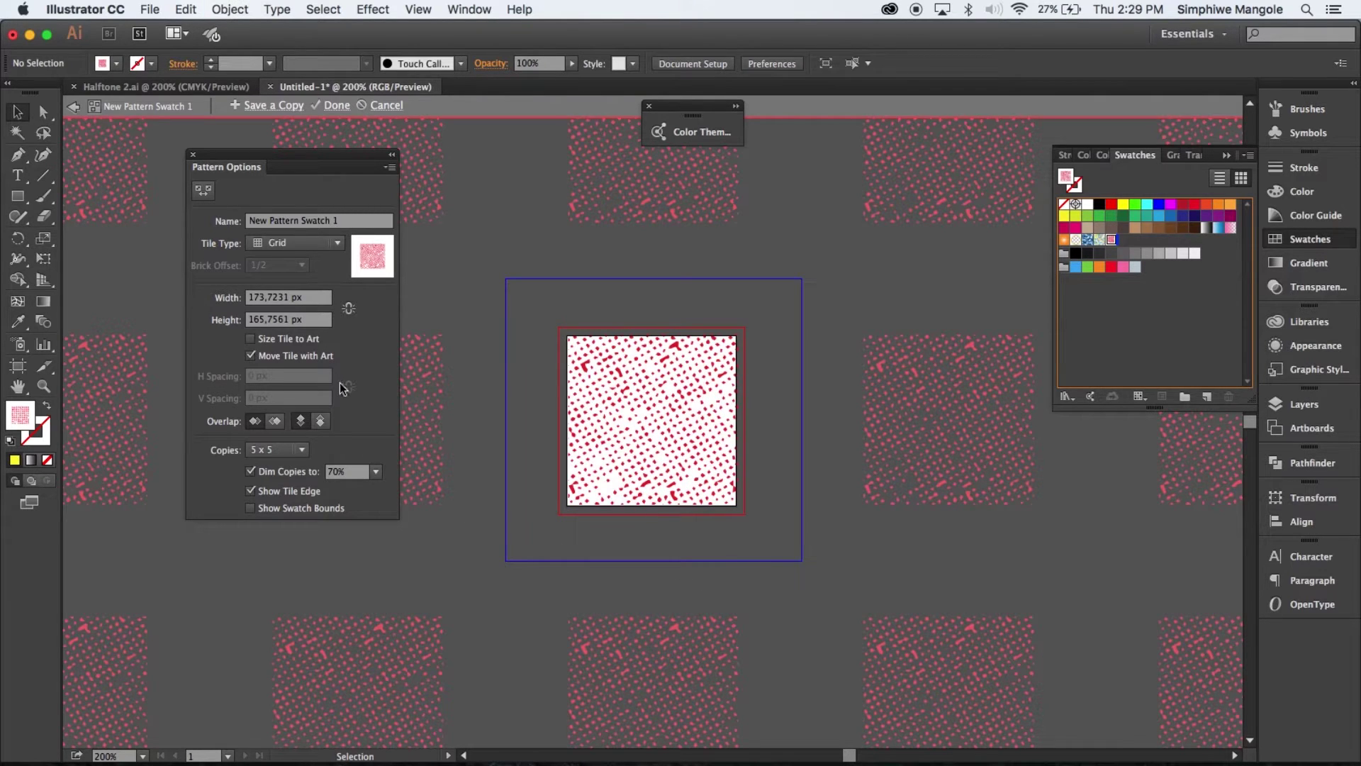
{"action": "left_click", "coordinate": [251, 339]}
{"action": "left_click", "coordinate": [334, 107]}
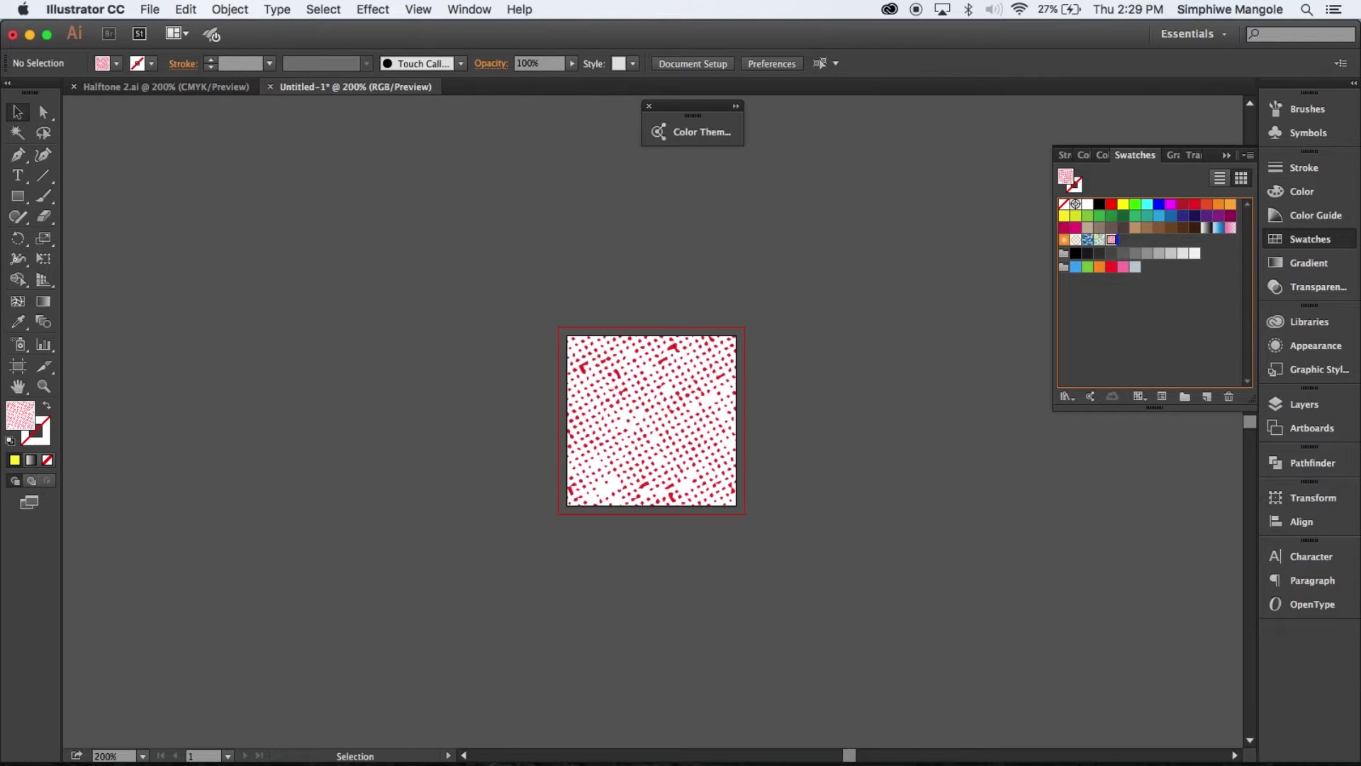
Step: Open Heart.ai from recent files, then select and deselect the heart's right half
{"action": "left_click", "coordinate": [149, 10]}
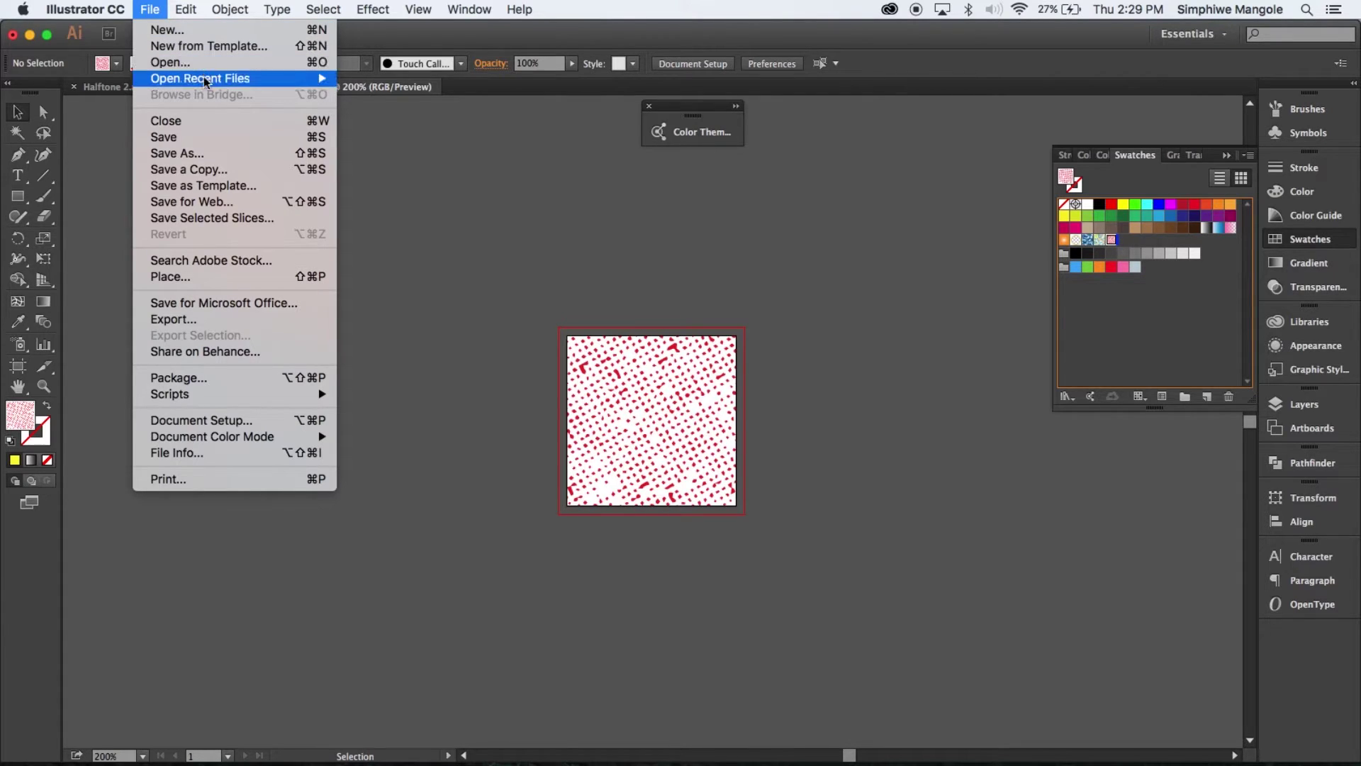
{"action": "mouse_move", "coordinate": [199, 79]}
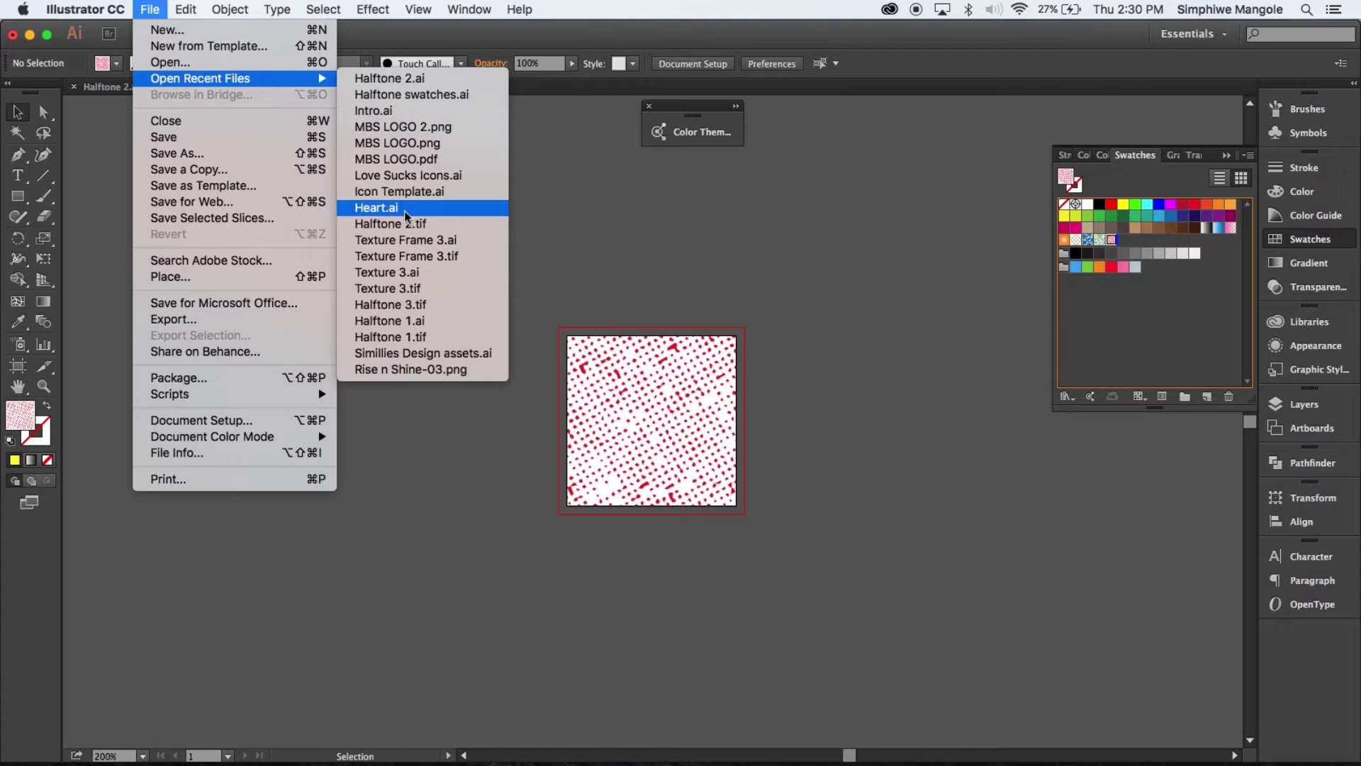
{"action": "left_click", "coordinate": [408, 208]}
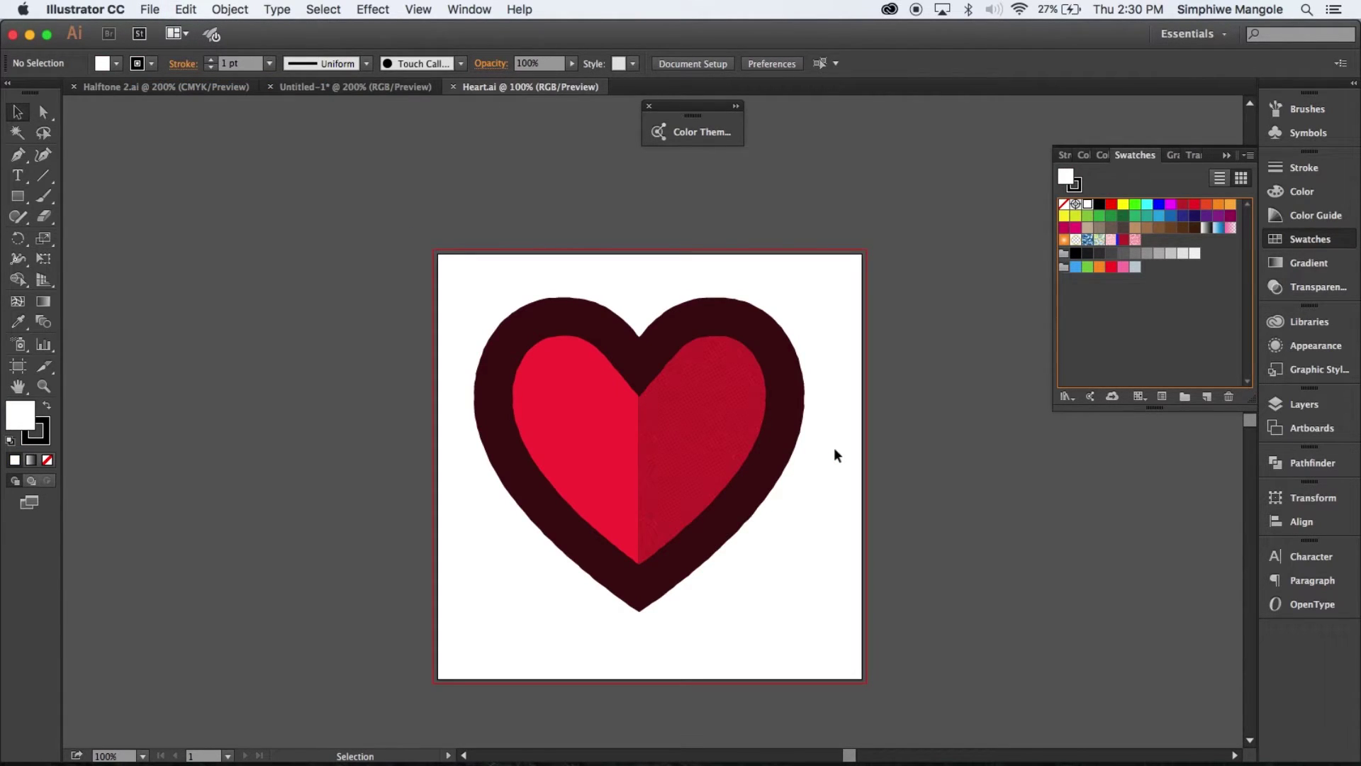
{"action": "left_click", "coordinate": [674, 410]}
{"action": "key", "text": "super+2"}
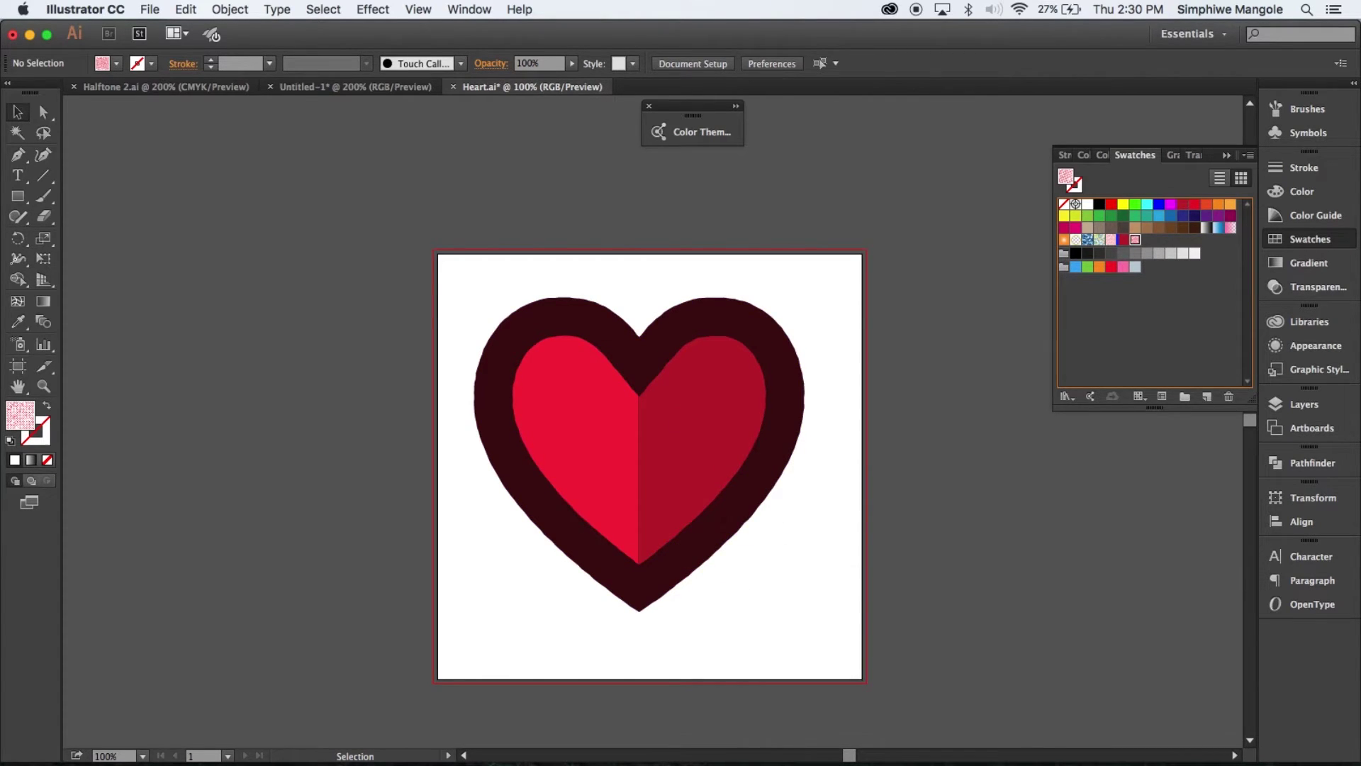
Step: Review the Line art, Shadow and Flat colour layers, then target the Halftone layer
{"action": "left_click", "coordinate": [1287, 399]}
{"action": "left_click", "coordinate": [1147, 416]}
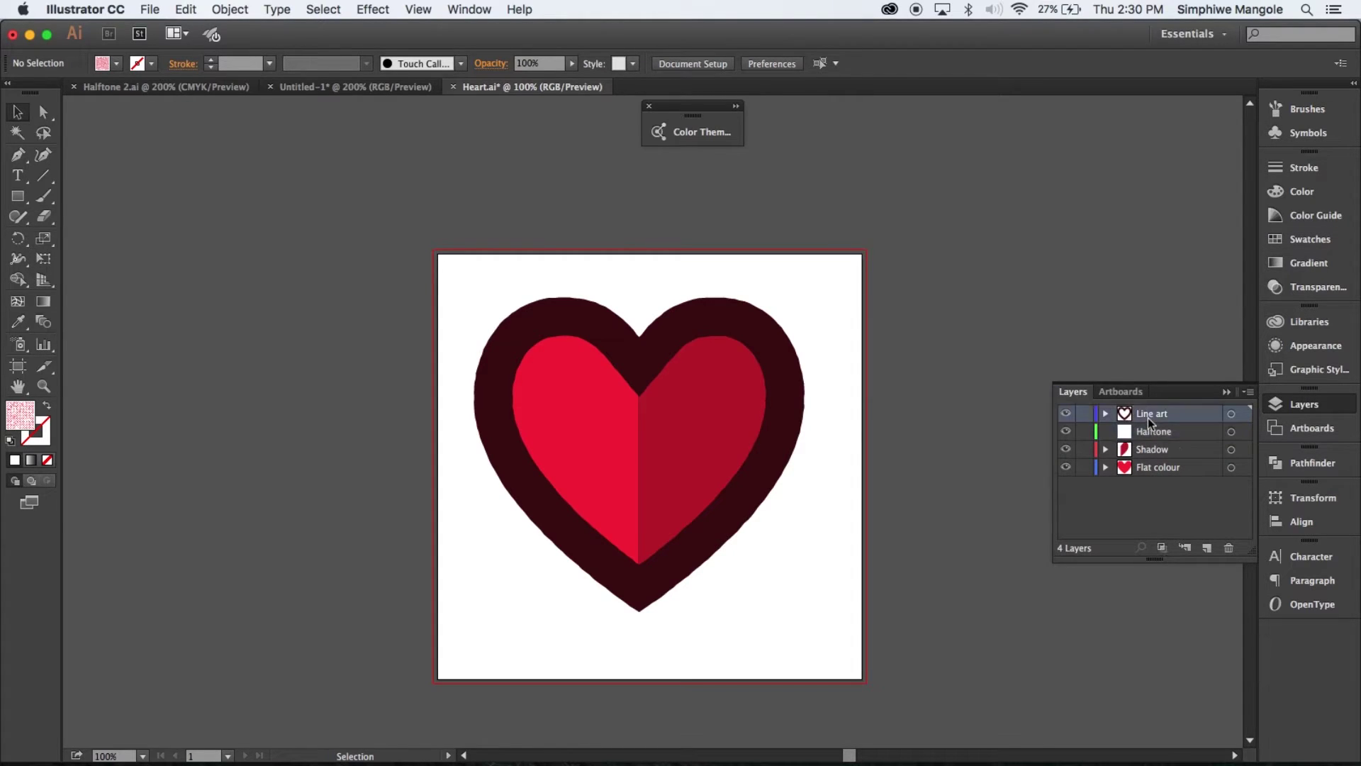
{"action": "left_click", "coordinate": [1157, 455]}
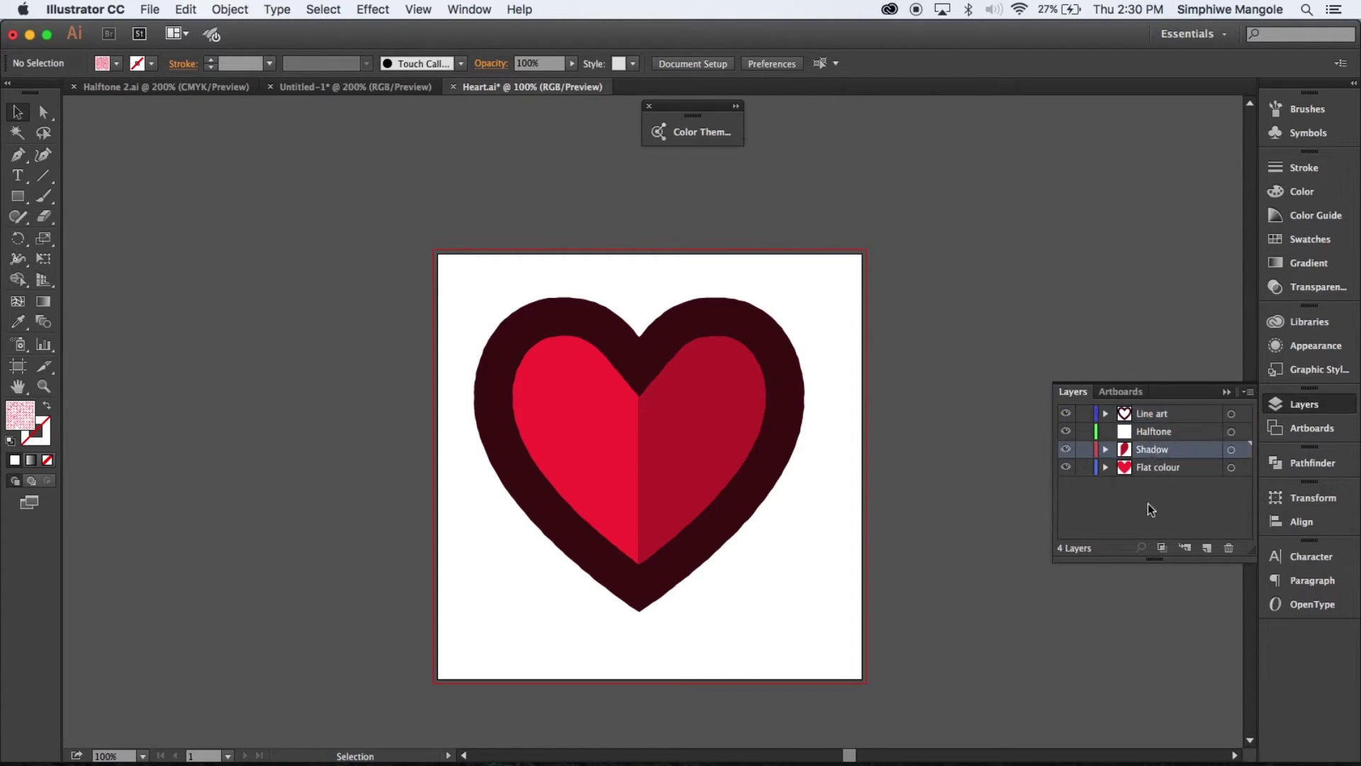
{"action": "left_click", "coordinate": [1153, 471]}
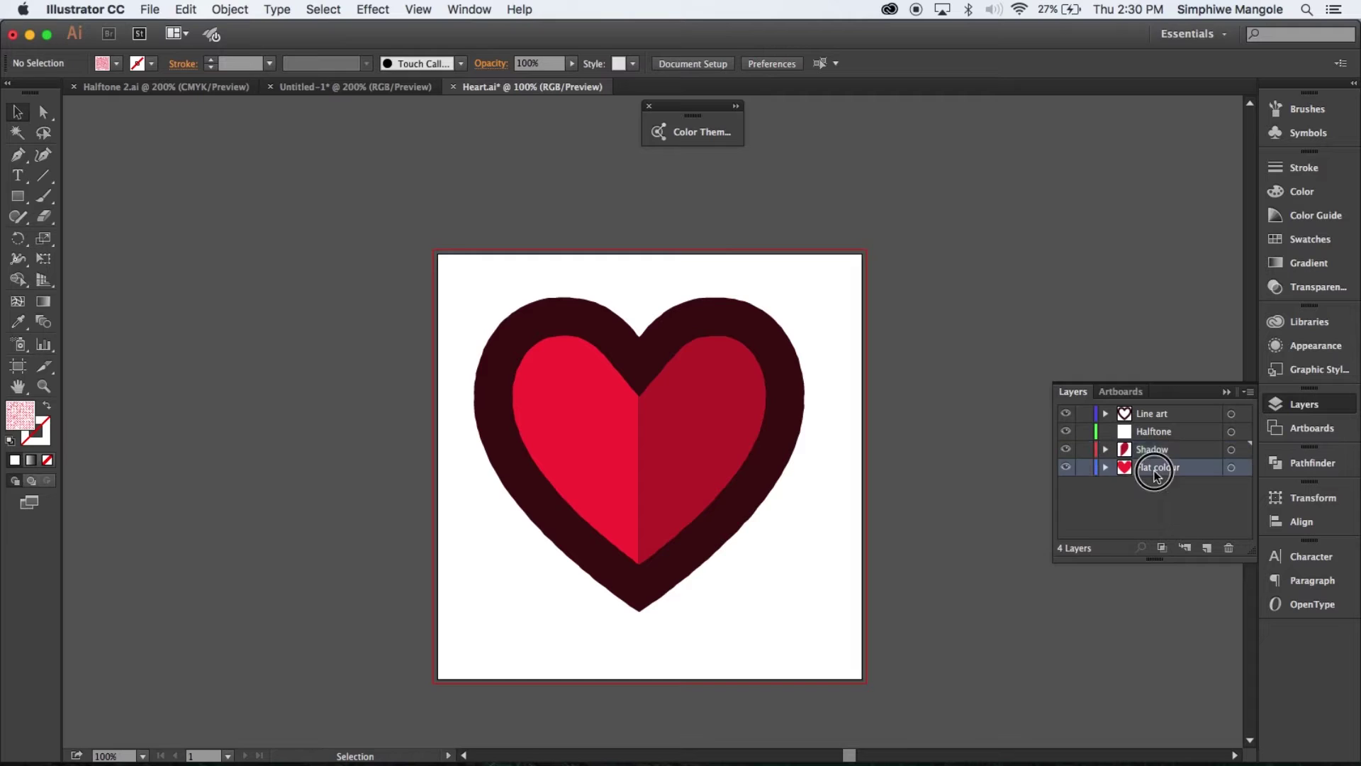
{"action": "left_click", "coordinate": [1149, 433]}
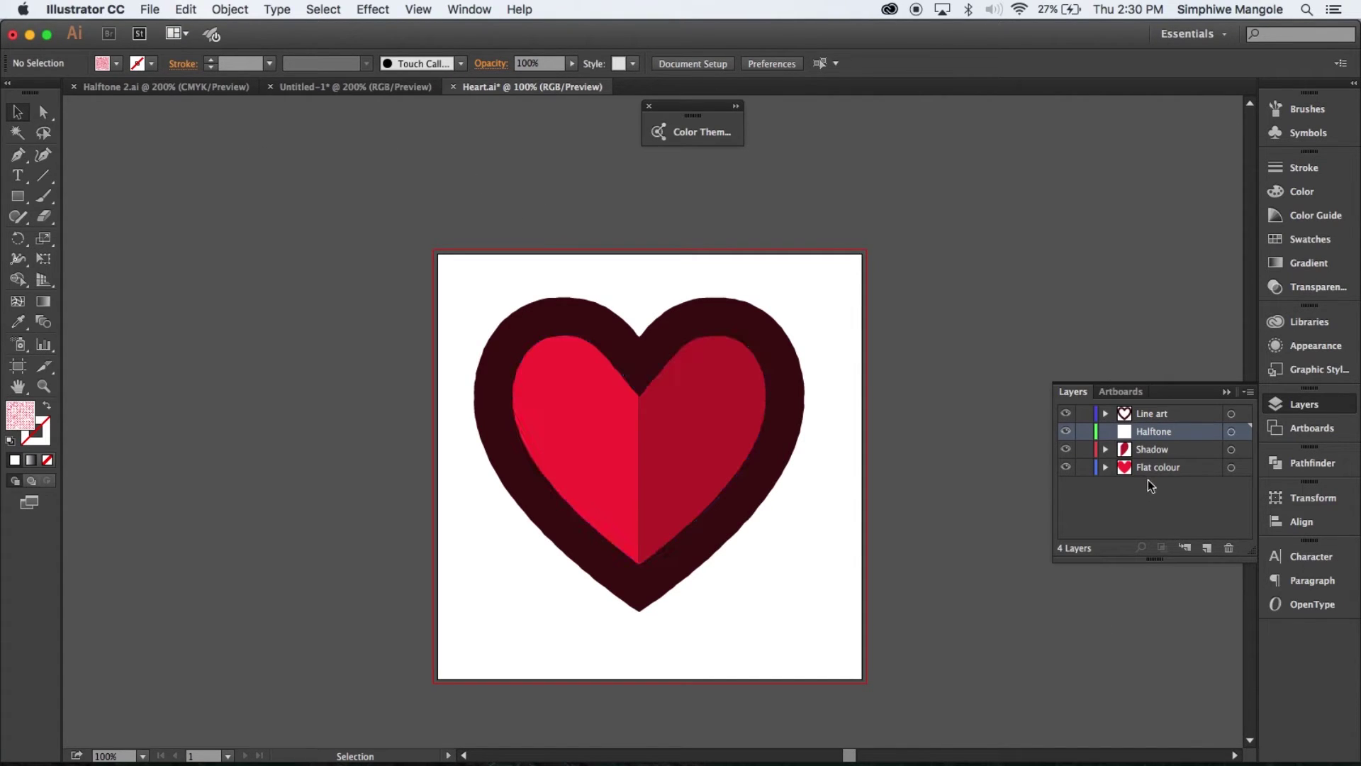
Step: Paste a copy of the heart's right shadow half in front on the Halftone layer
{"action": "left_click", "coordinate": [707, 434]}
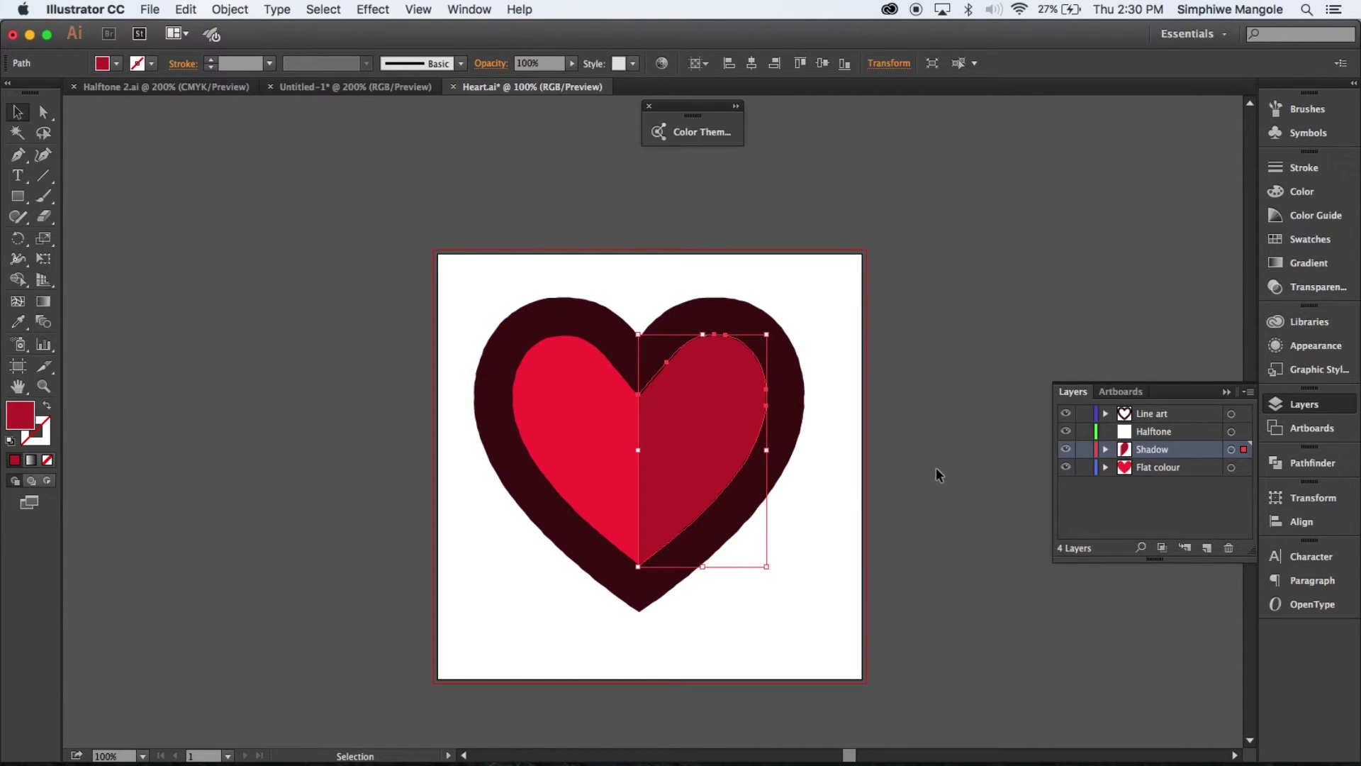
{"action": "left_click", "coordinate": [1129, 434]}
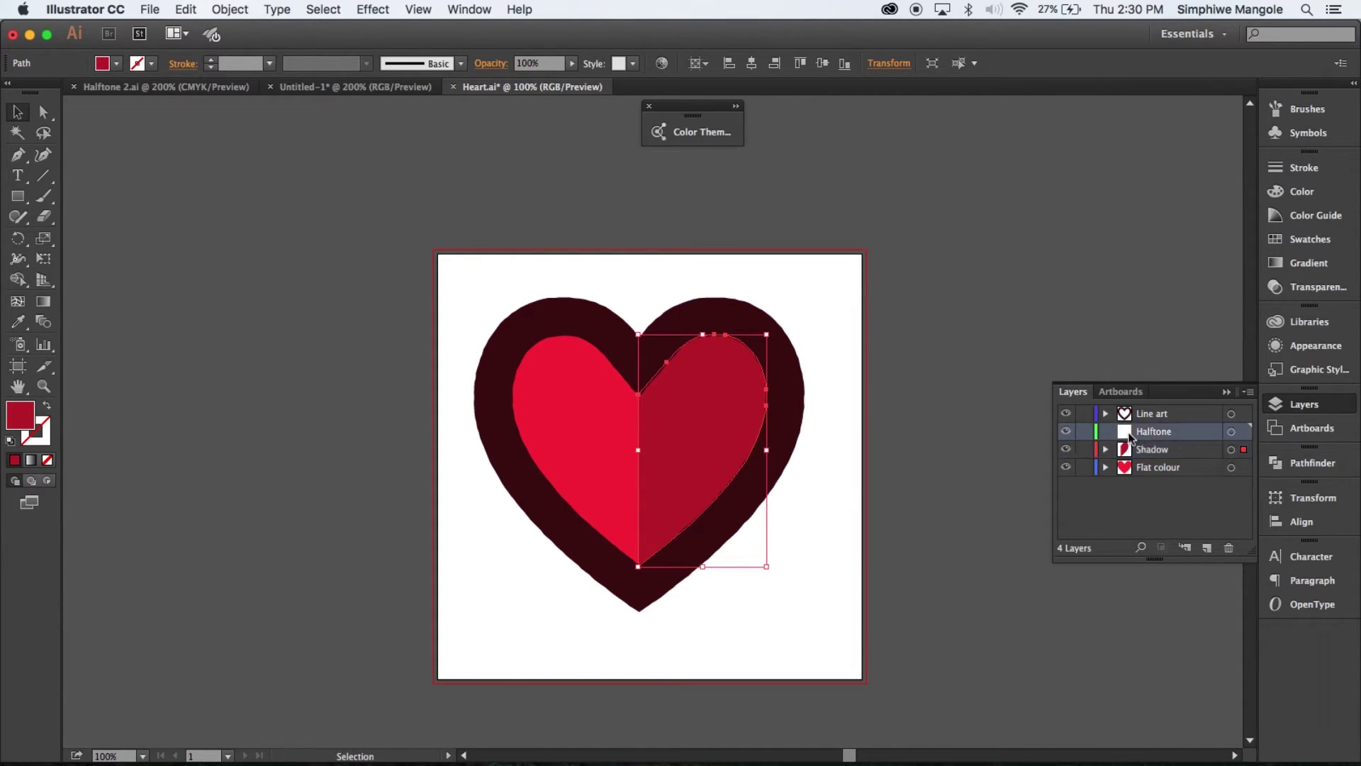
{"action": "left_click", "coordinate": [831, 257]}
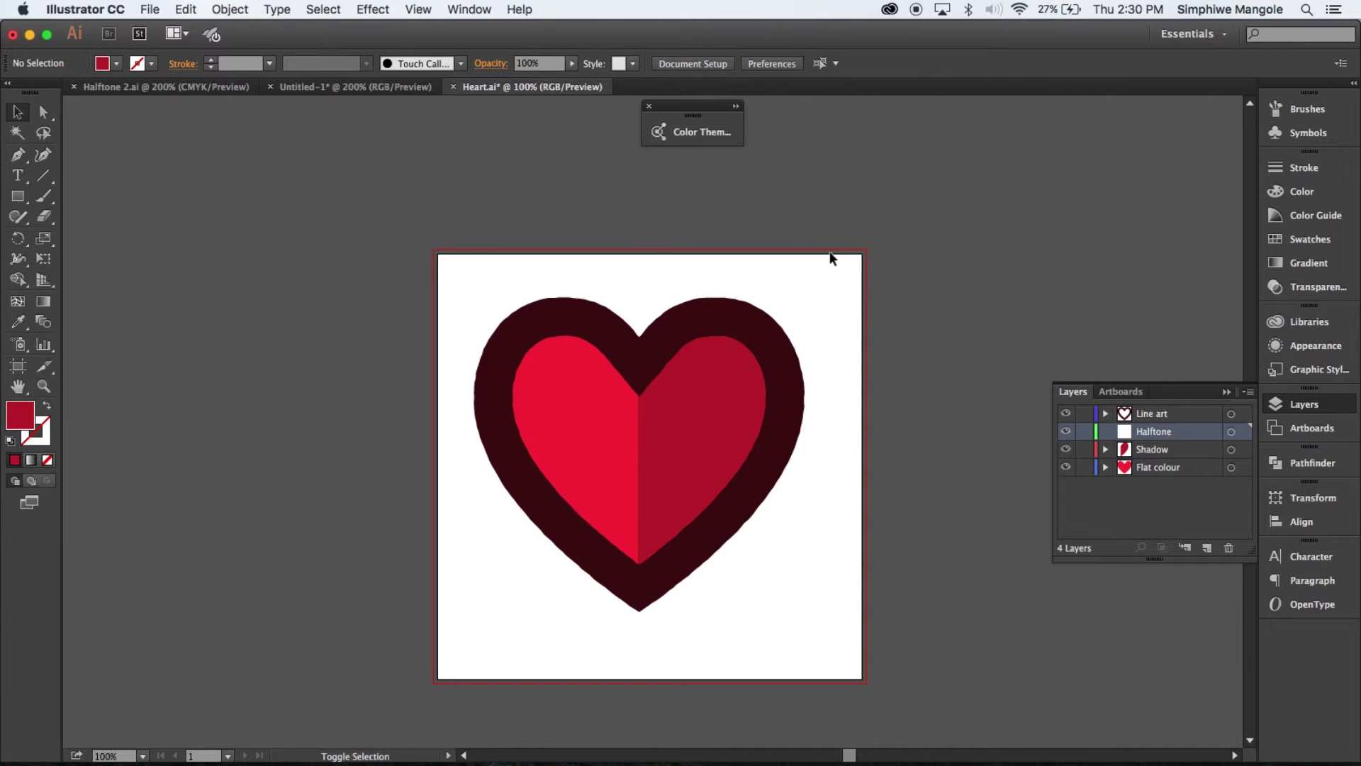
{"action": "key", "text": "ctrl+f"}
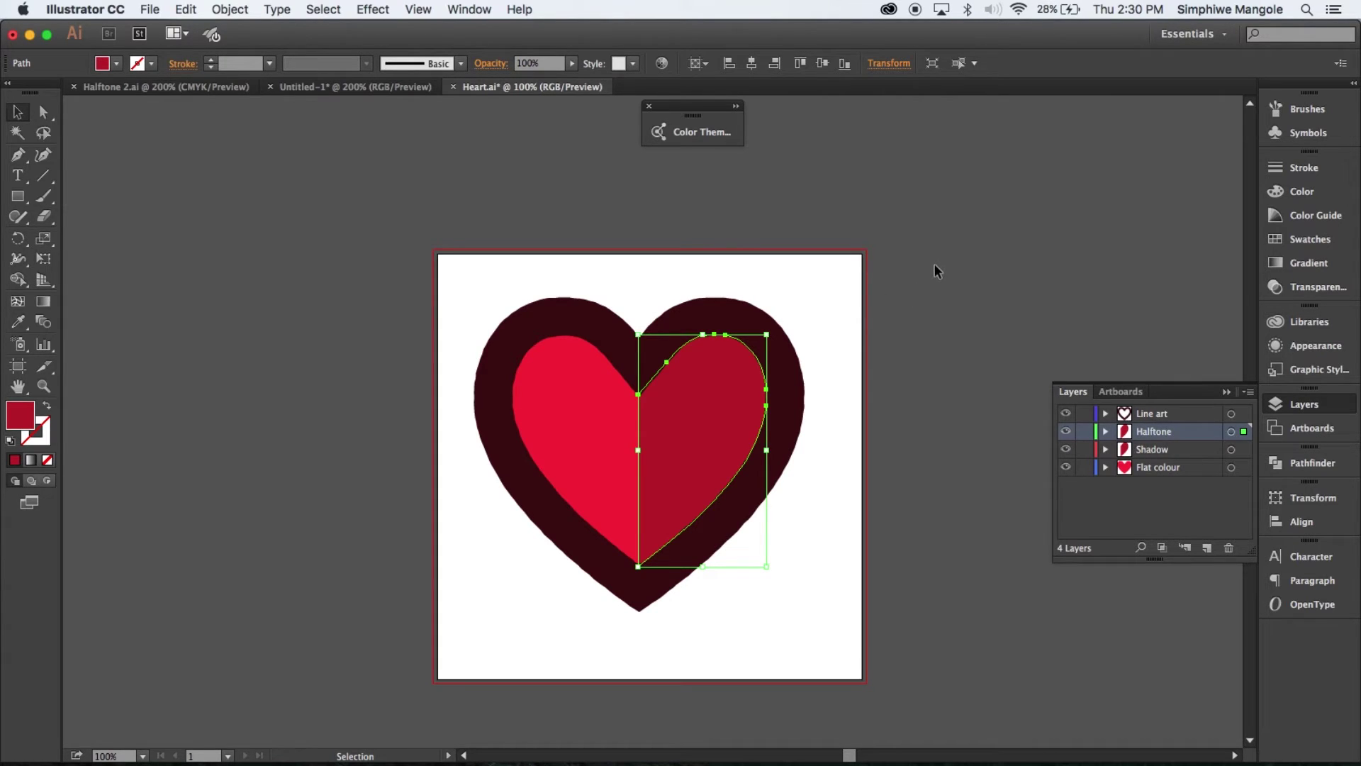
{"action": "left_click", "coordinate": [820, 330]}
Step: Select the red halftone square in Untitled-1 and return to Heart.ai
{"action": "left_click", "coordinate": [759, 395]}
{"action": "left_click", "coordinate": [390, 86]}
{"action": "left_click", "coordinate": [578, 375]}
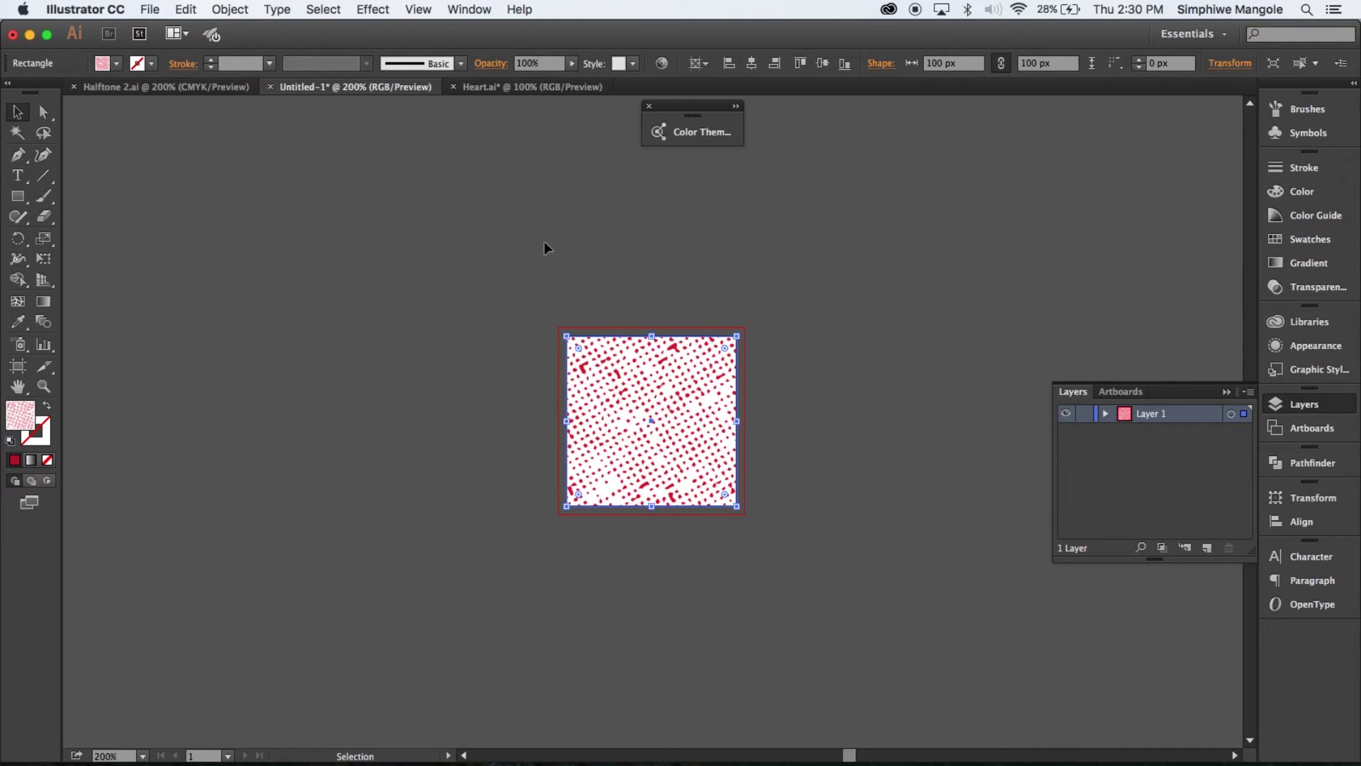
{"action": "left_click", "coordinate": [982, 272]}
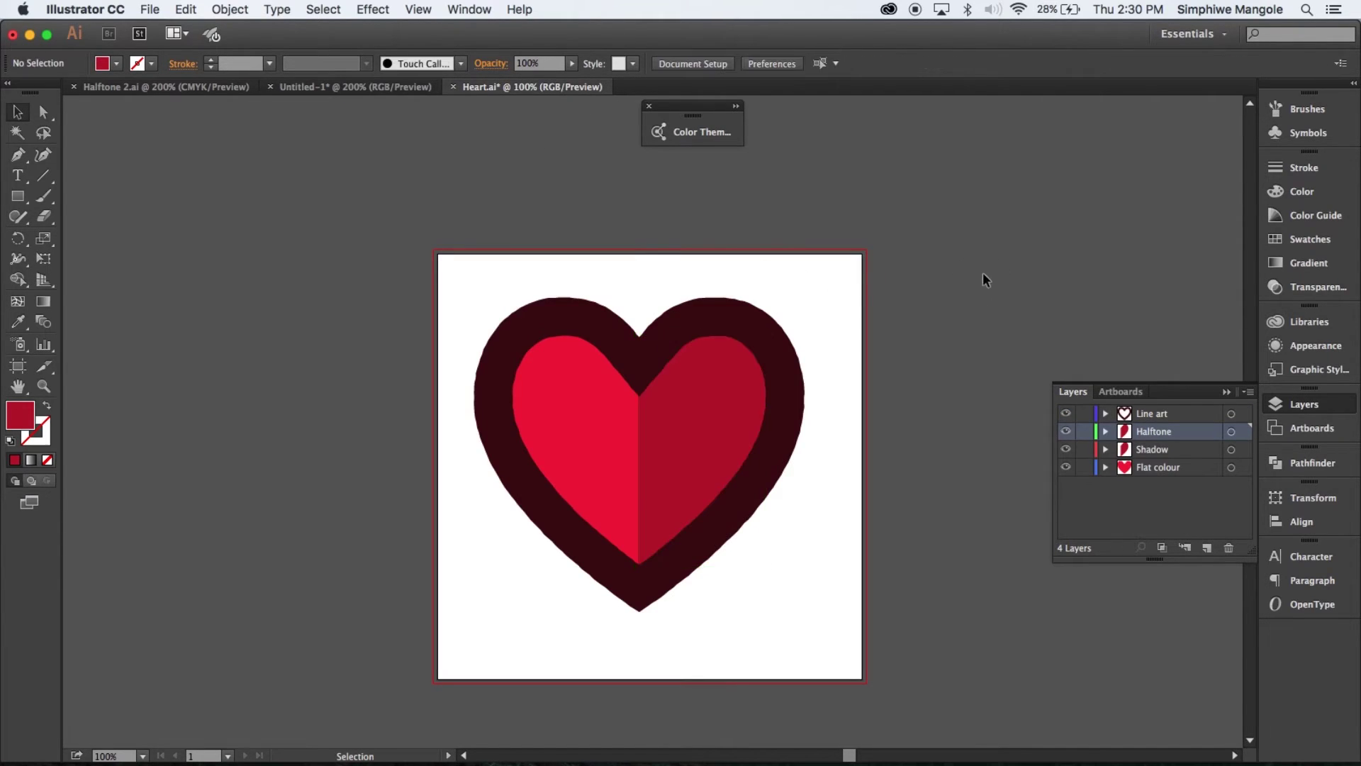
Step: Paste the halftone square into Heart.ai at the artboard's top-right corner
{"action": "left_click", "coordinate": [1059, 241]}
{"action": "key", "text": "ctrl+v"}
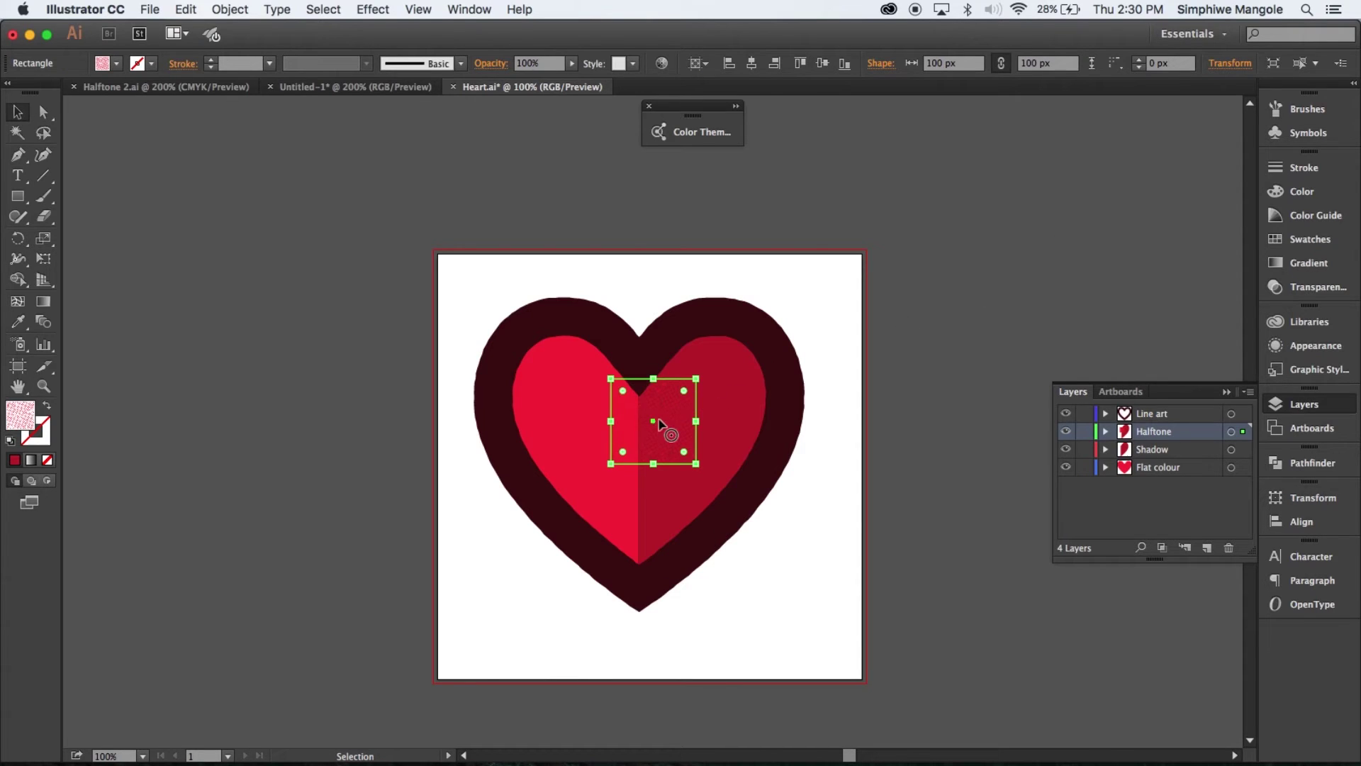
{"action": "left_click_drag", "start_coordinate": [659, 424], "coordinate": [885, 261]}
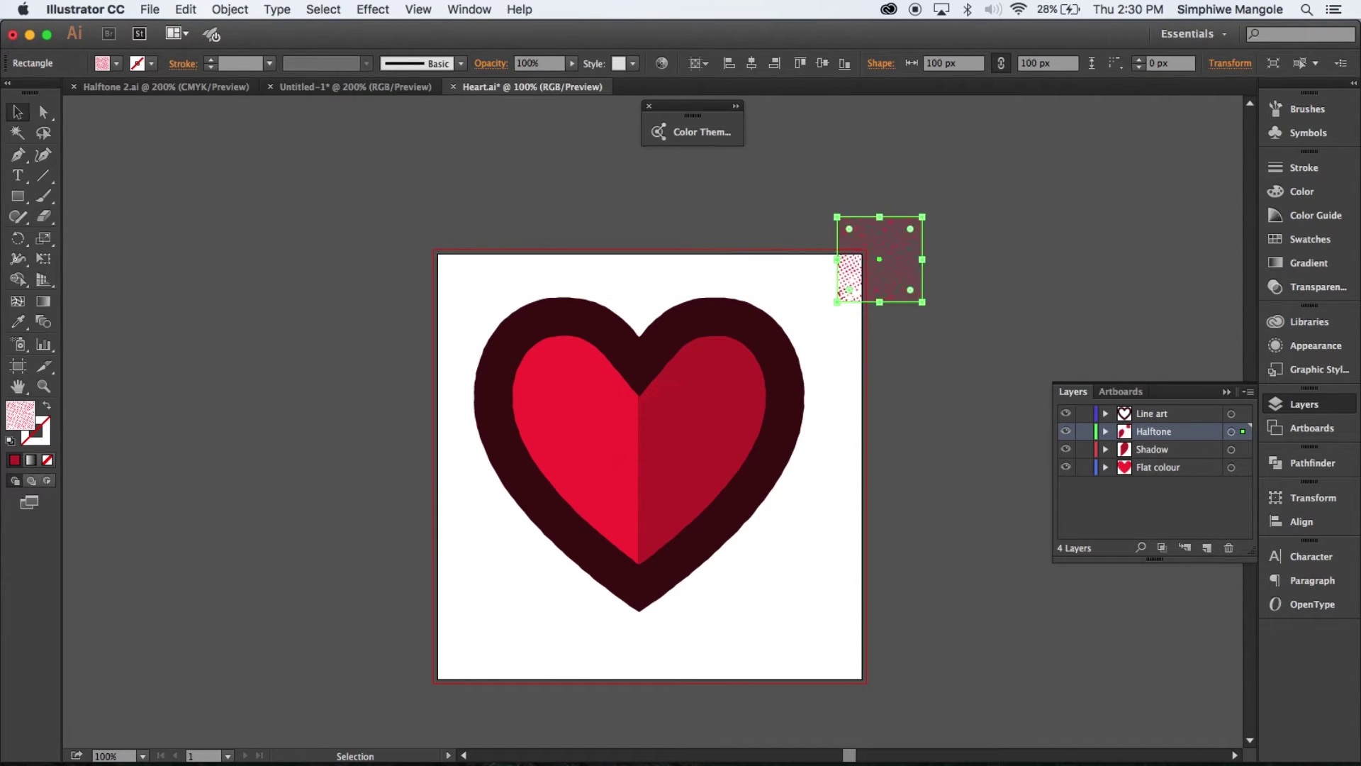
{"action": "left_click", "coordinate": [1308, 240]}
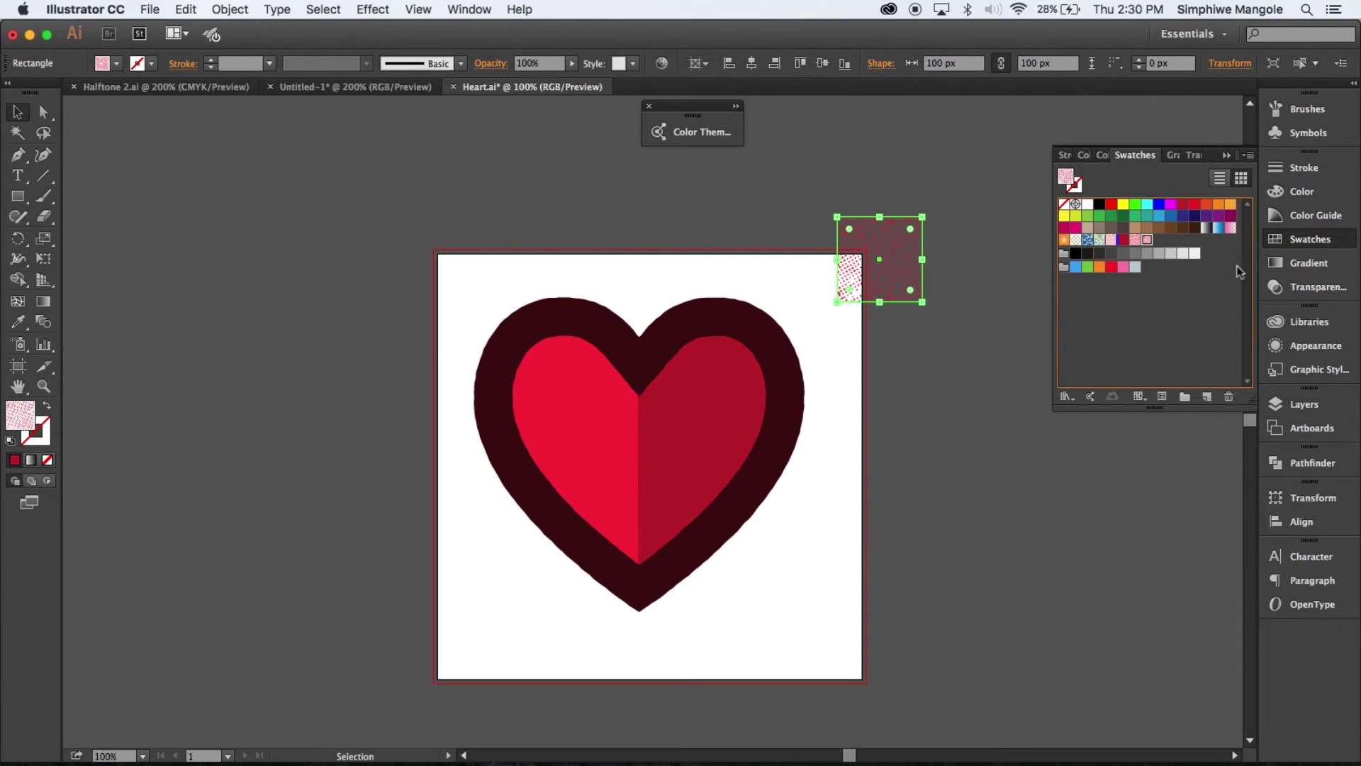
{"action": "left_click", "coordinate": [959, 180]}
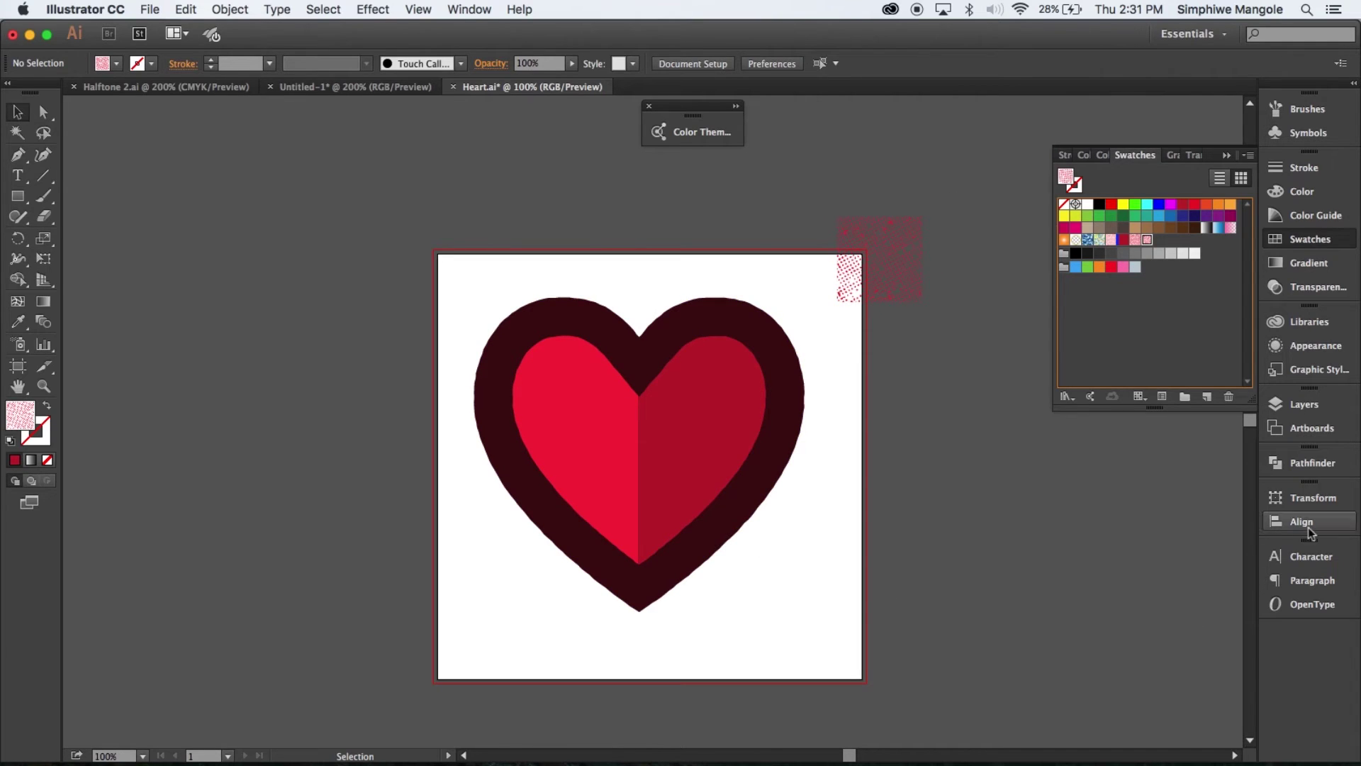
Step: Fill the copied right half of the heart with the red halftone pattern swatch
{"action": "left_click", "coordinate": [1330, 409]}
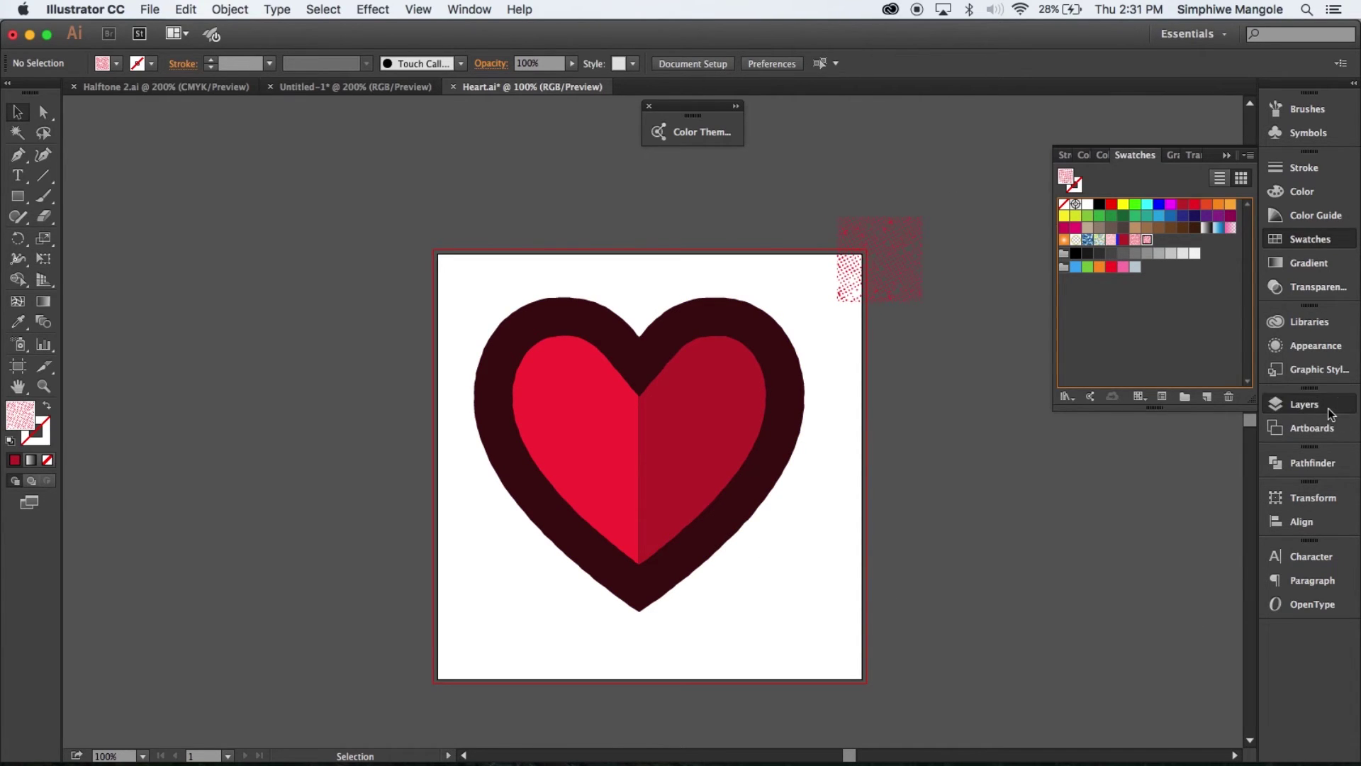
{"action": "left_click", "coordinate": [661, 467]}
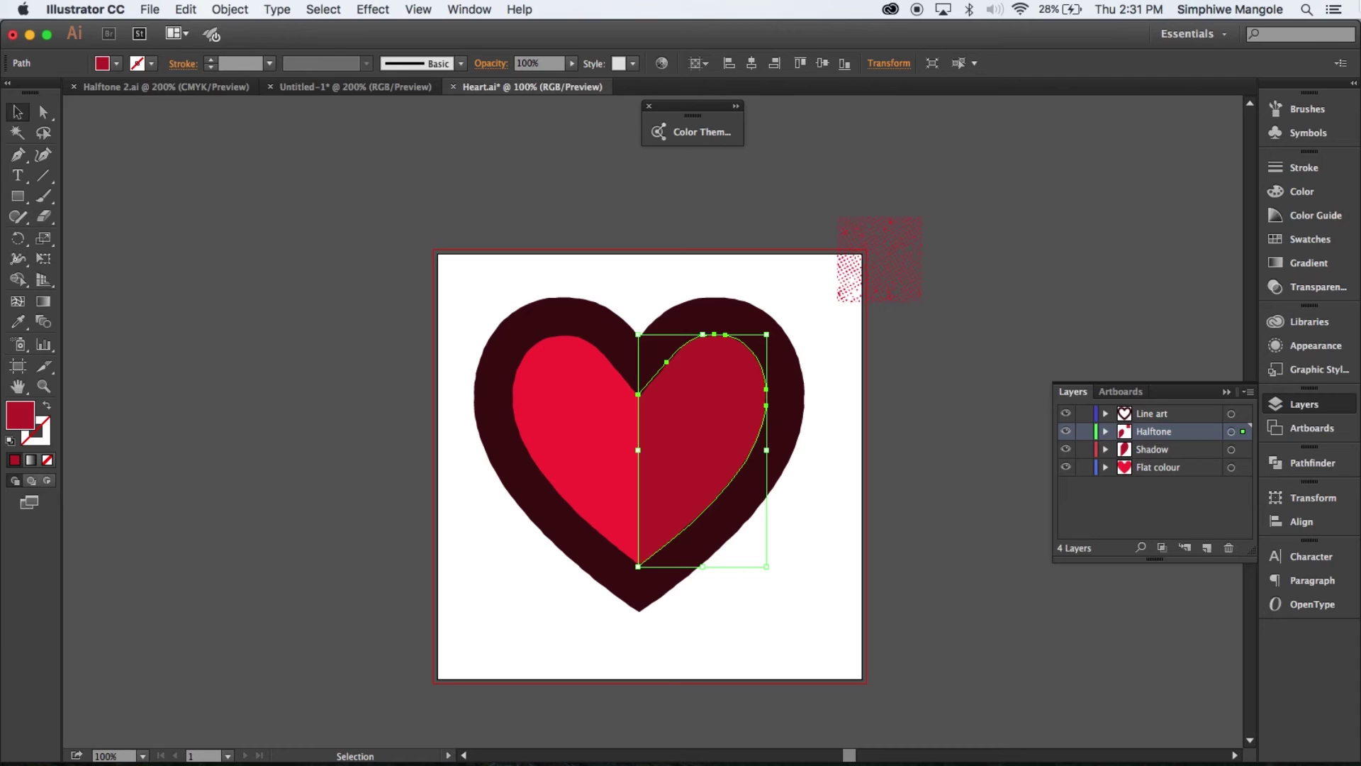
{"action": "left_click", "coordinate": [1305, 238]}
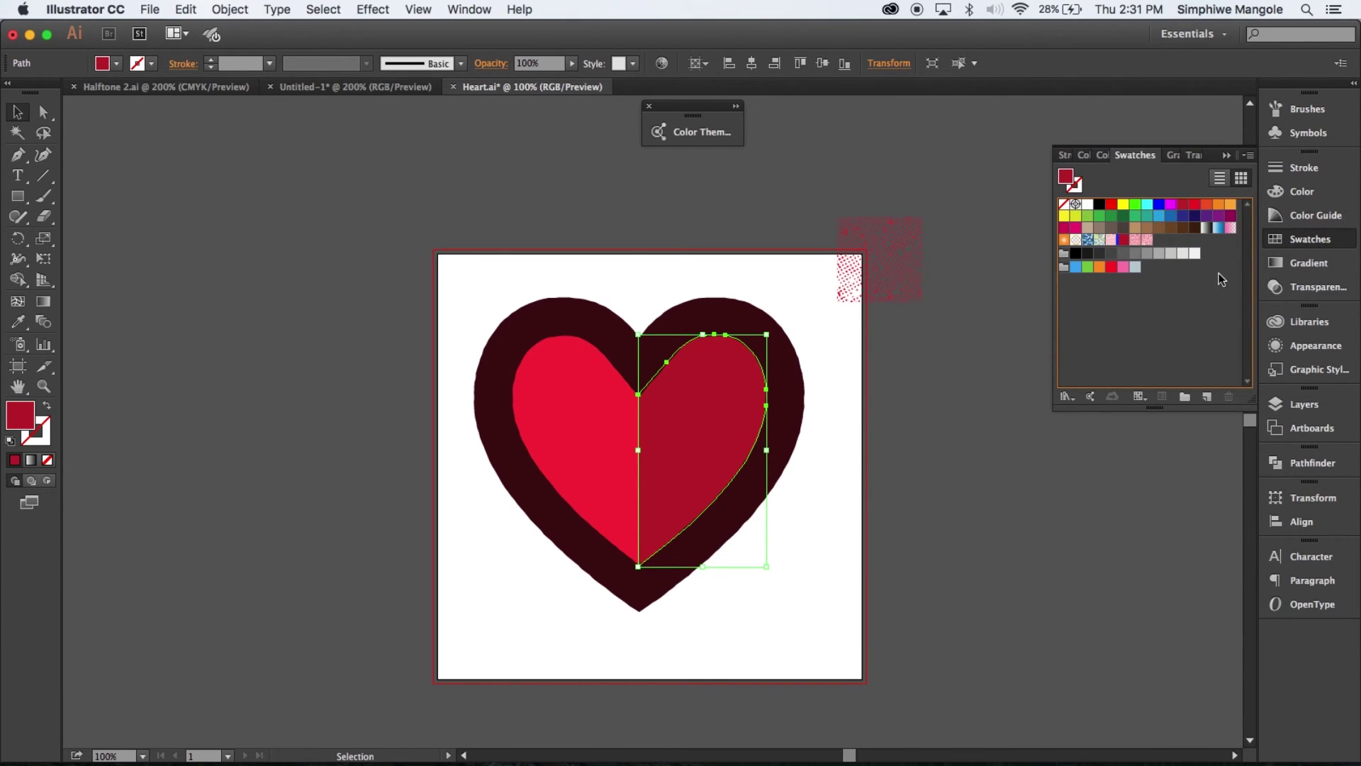
{"action": "left_click", "coordinate": [1147, 241]}
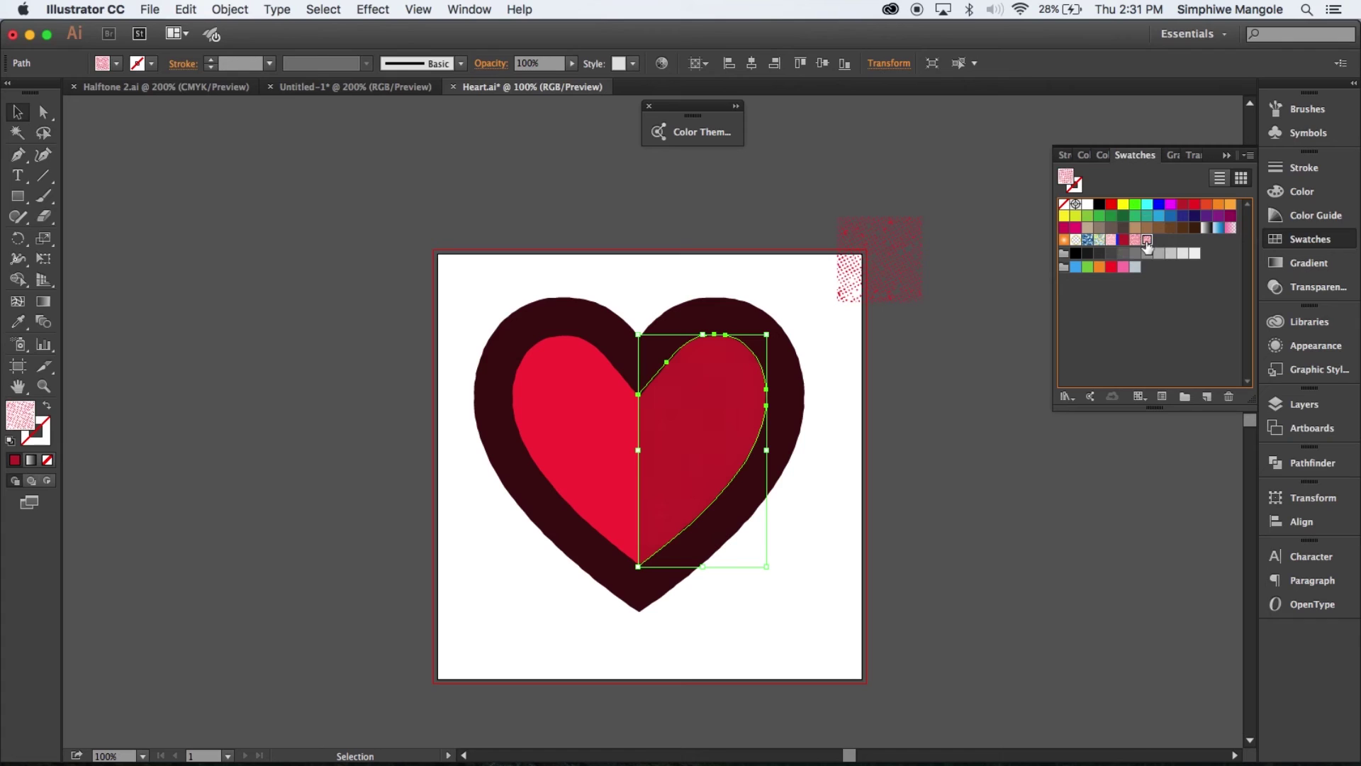
{"action": "left_click", "coordinate": [1226, 154]}
Step: Move the halftone square further off the artboard and reselect it
{"action": "left_click", "coordinate": [849, 483]}
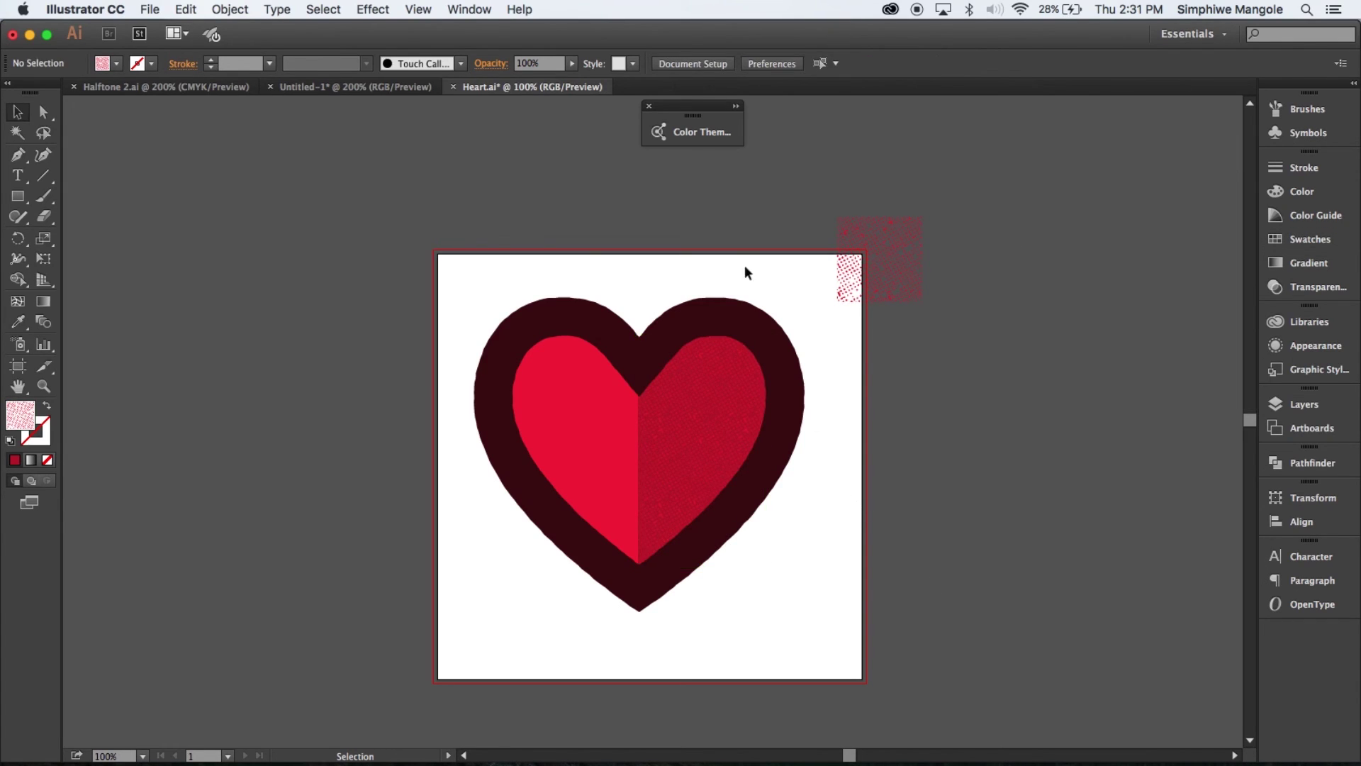
{"action": "left_click_drag", "start_coordinate": [874, 262], "coordinate": [976, 188]}
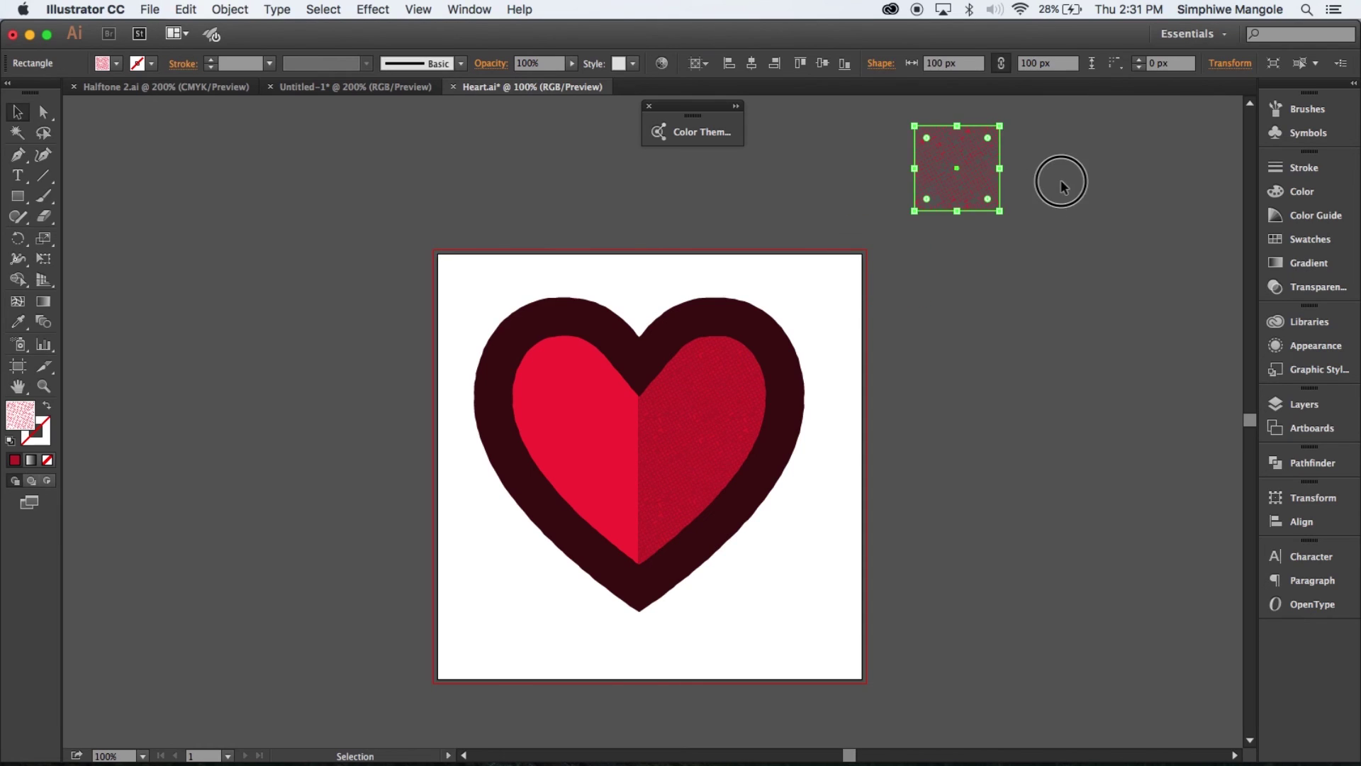
{"action": "left_click_drag", "start_coordinate": [1061, 186], "coordinate": [930, 232]}
Step: Delete the selected leftover halftone square
{"action": "key", "text": "Delete"}
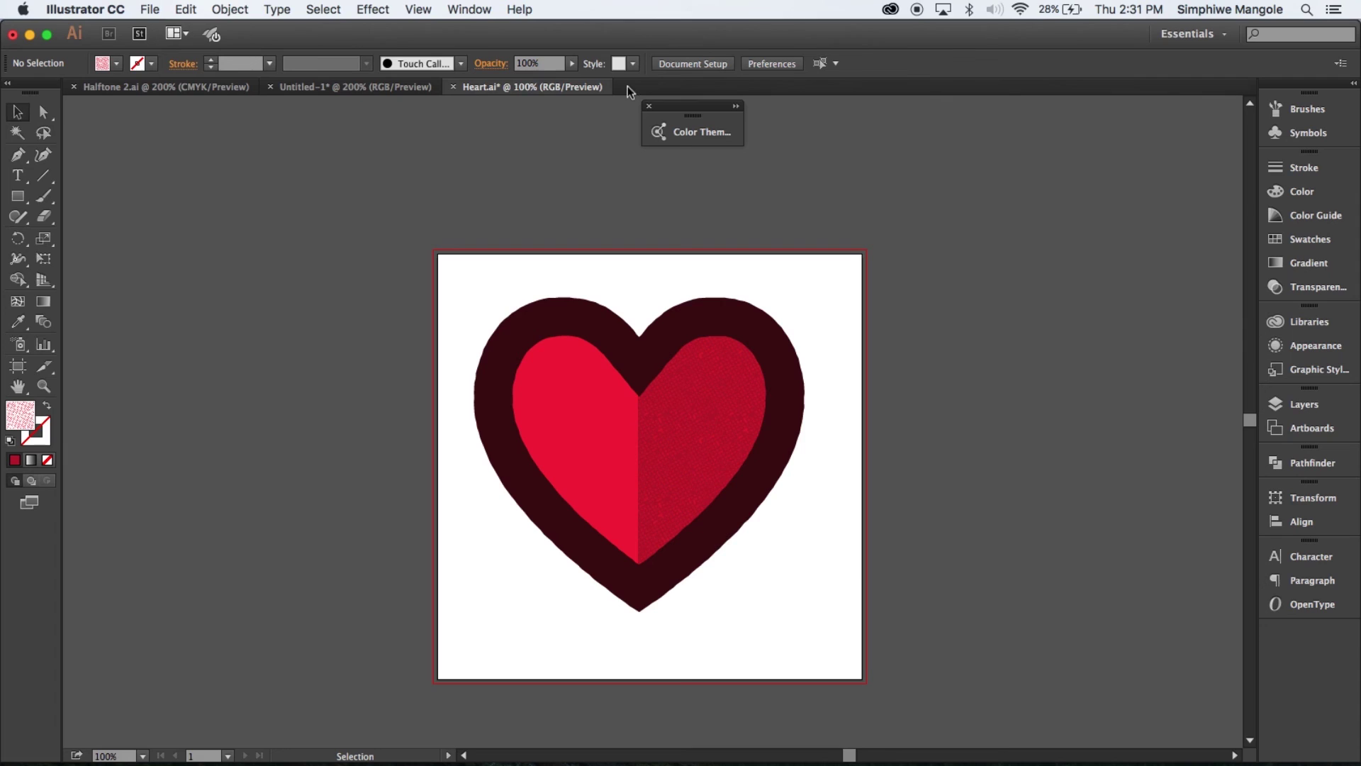